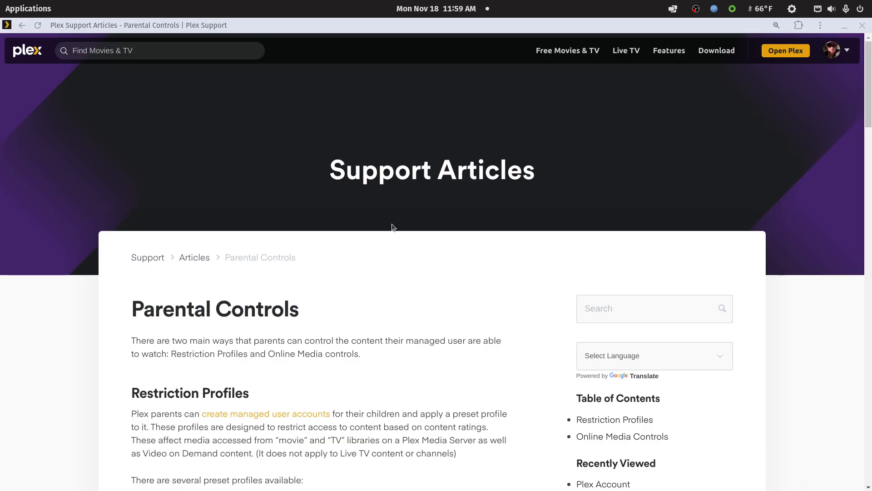
- Read through the Plex support article on parental controls, covering restriction profiles and online media controls, and minimize its window
scroll(391, 224, down, 18)
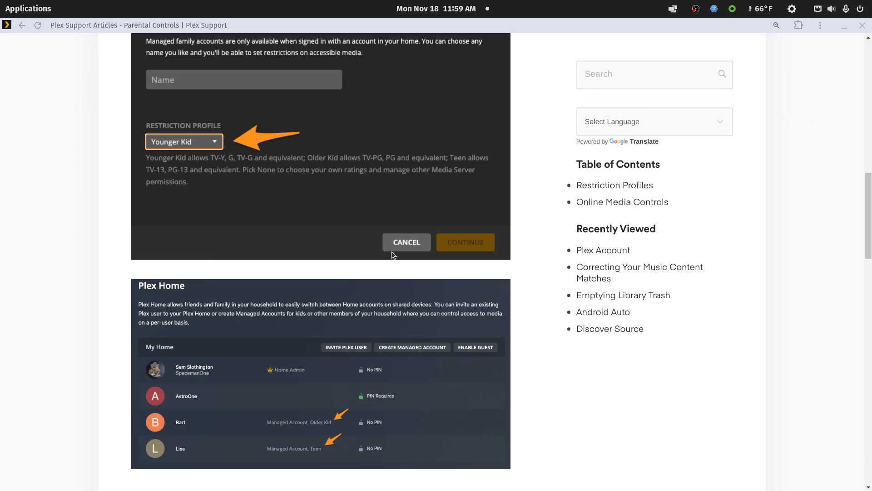
scroll(391, 252, down, 8)
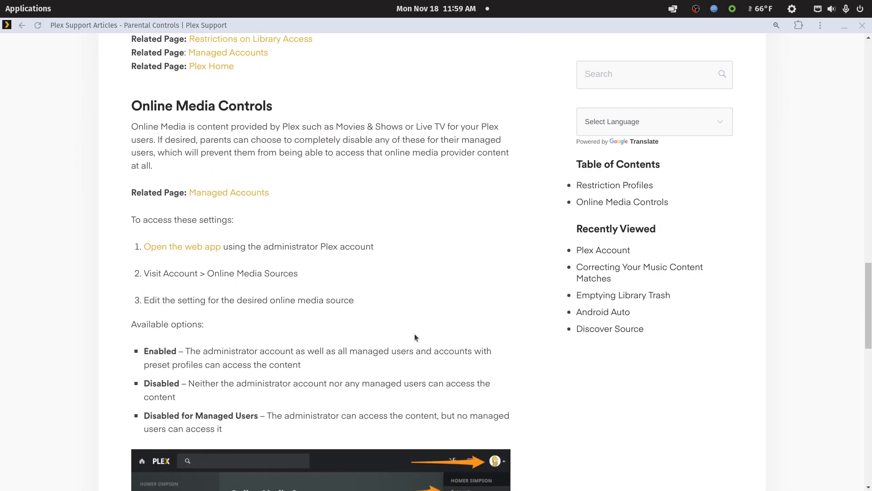
drag(863, 278, 812, 63)
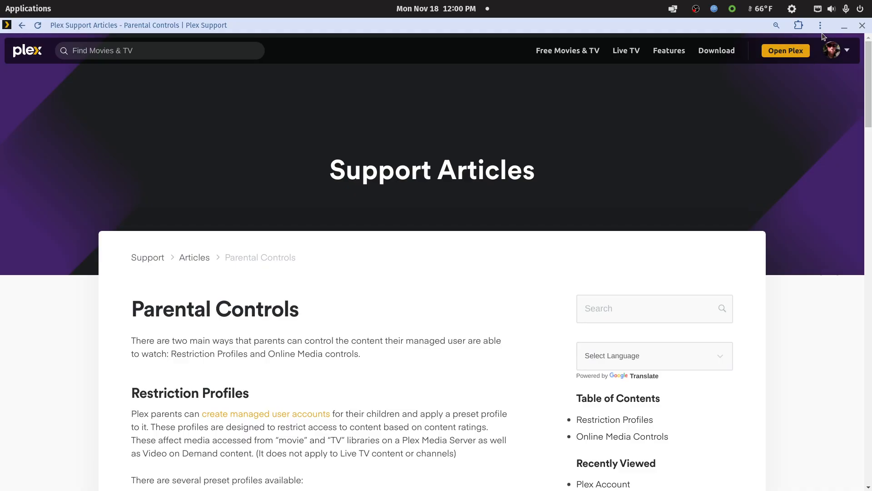
click(842, 26)
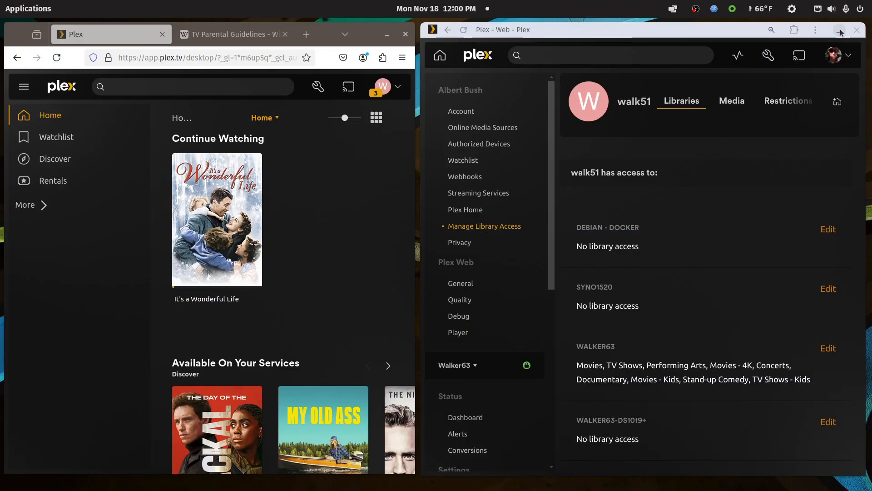
- Review the Wikipedia article on TV Parental Guidelines and its rating descriptions, and return to the Plex home page
click(218, 36)
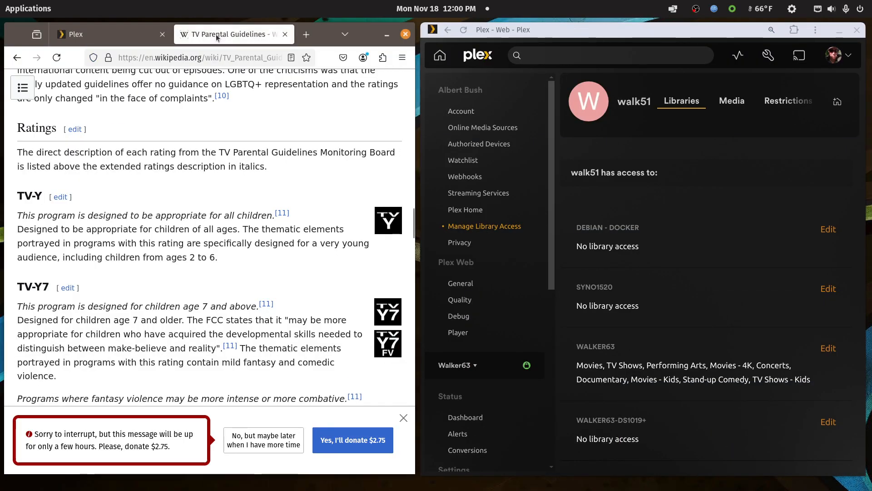
double_click(328, 40)
scroll(377, 285, up, 15)
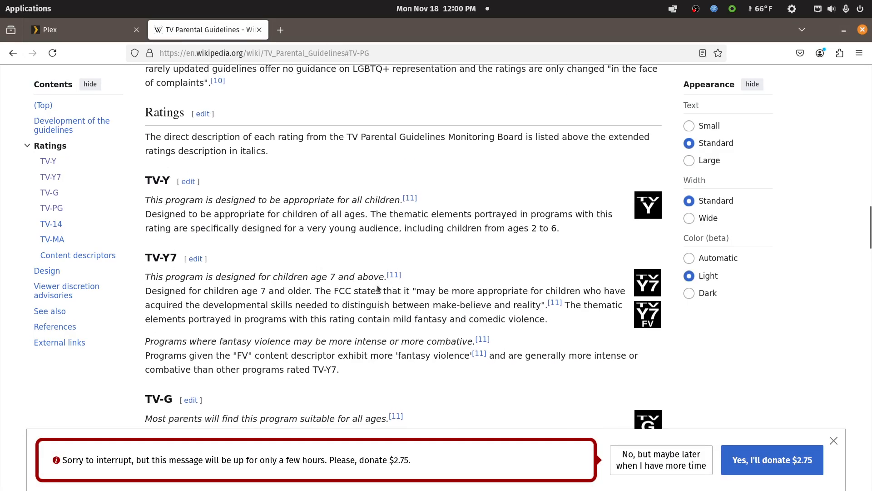
scroll(377, 285, up, 10)
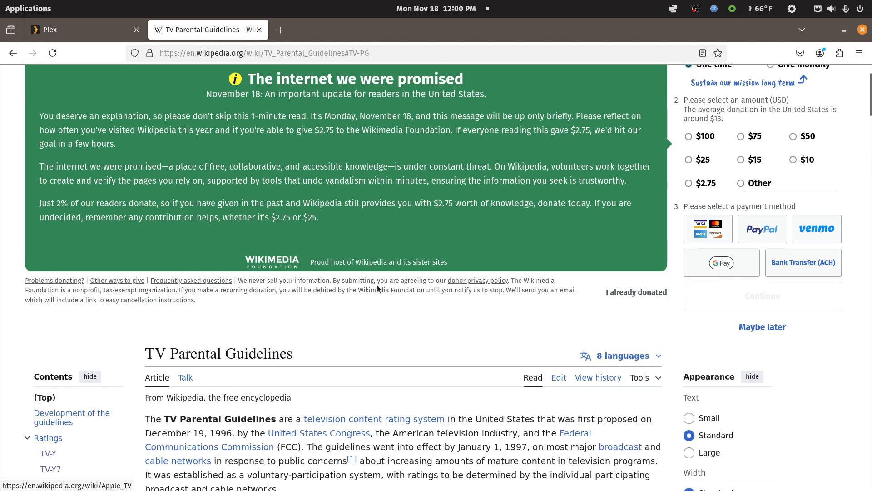
scroll(377, 286, up, 2)
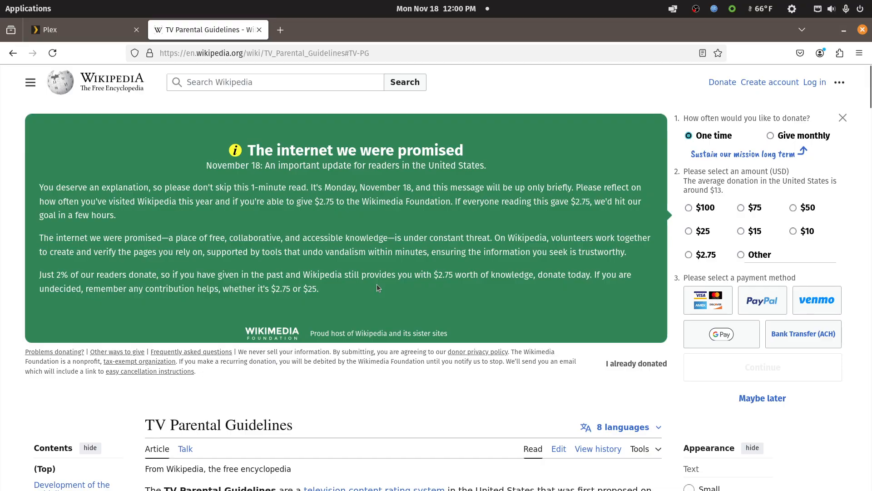
scroll(377, 286, down, 7)
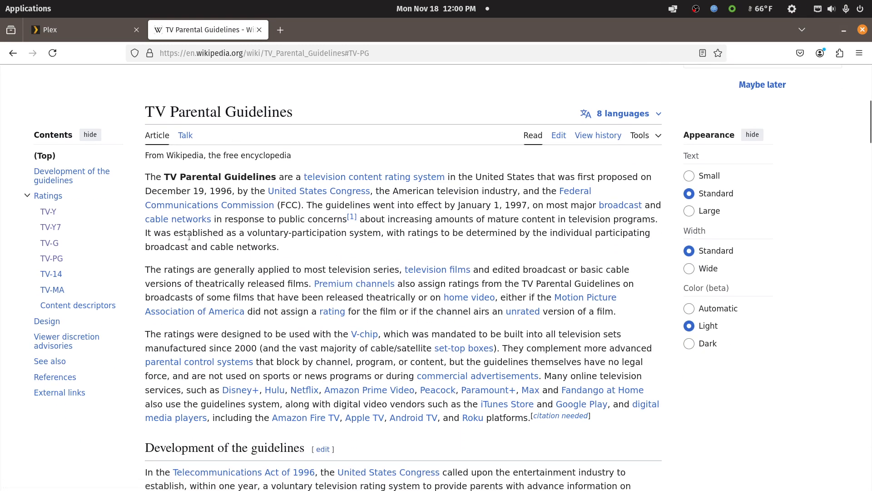
scroll(189, 241, down, 5)
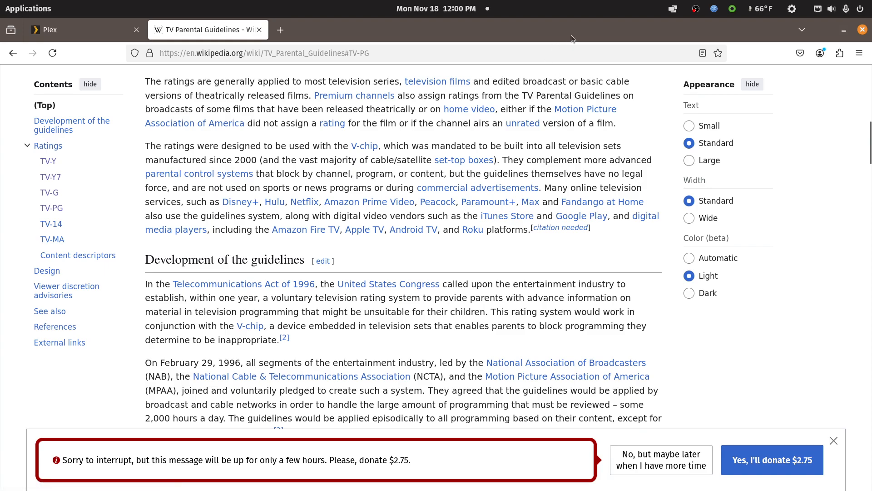
key(super+m)
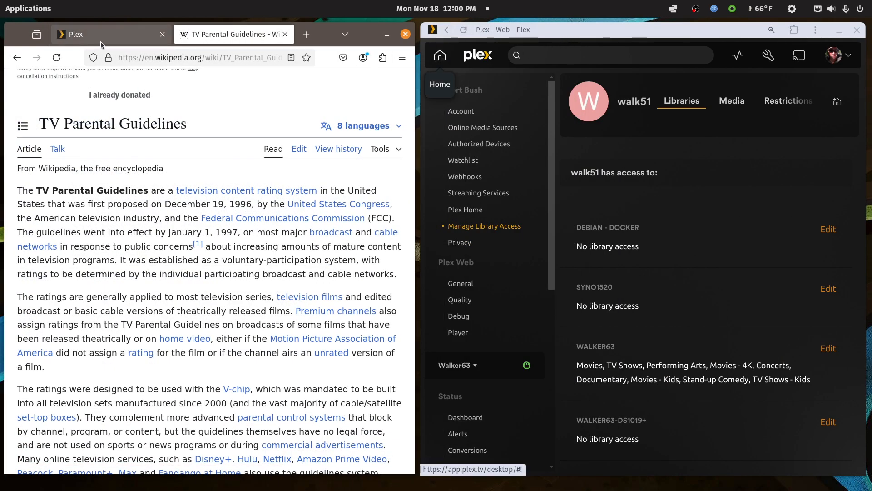
click(115, 35)
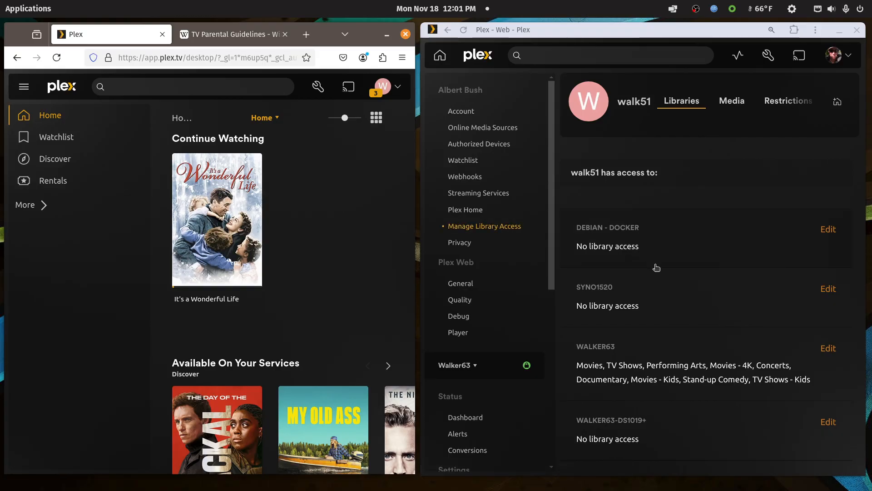
- Examine which libraries on the Walker63 server are shared with the user, and leave the selection without saving
double_click(710, 31)
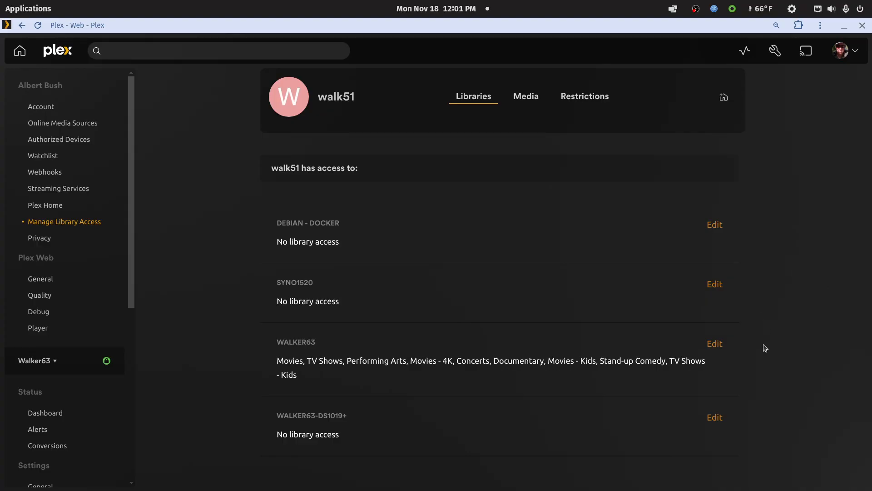
click(714, 344)
scroll(603, 377, down, 3)
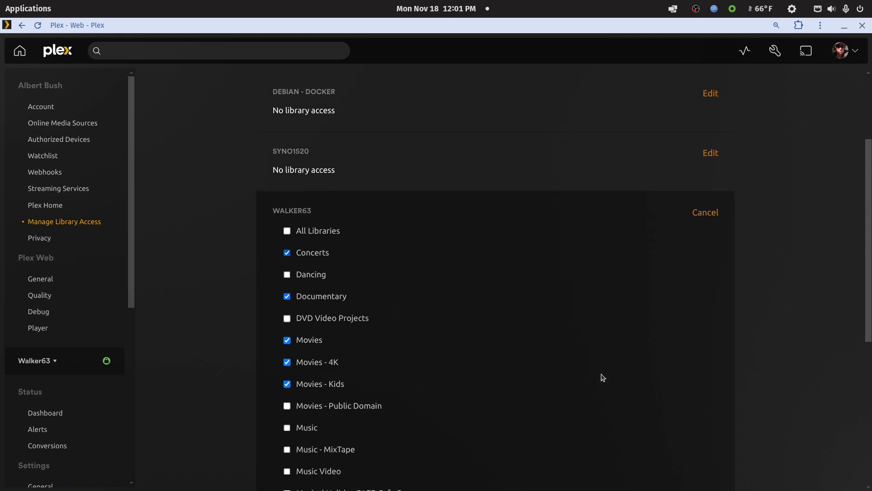
scroll(603, 378, down, 6)
scroll(603, 377, up, 3)
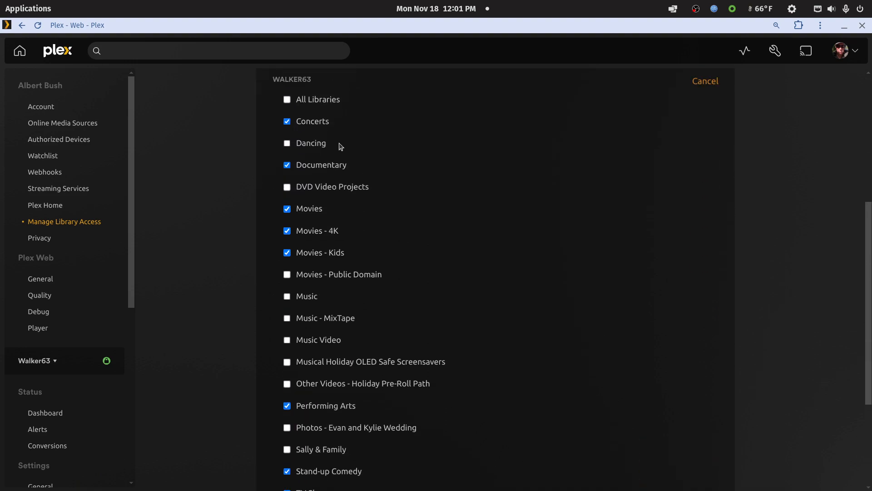
scroll(418, 304, down, 4)
scroll(362, 355, up, 2)
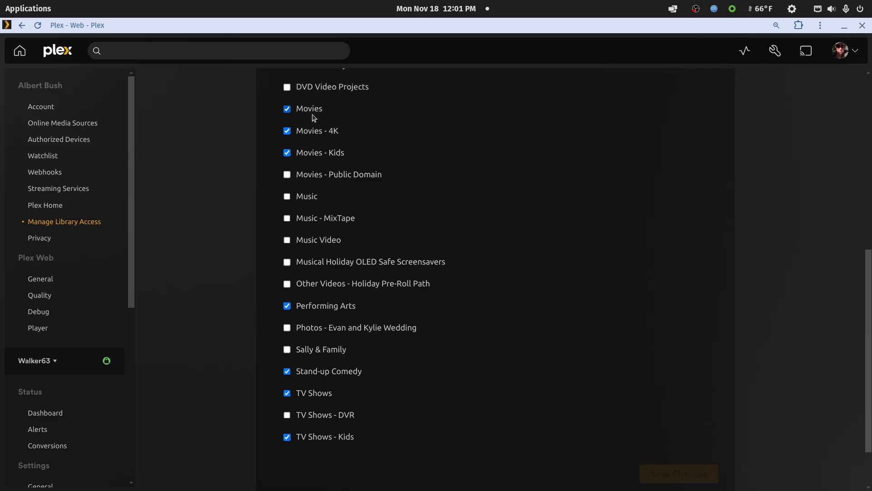
scroll(314, 118, up, 3)
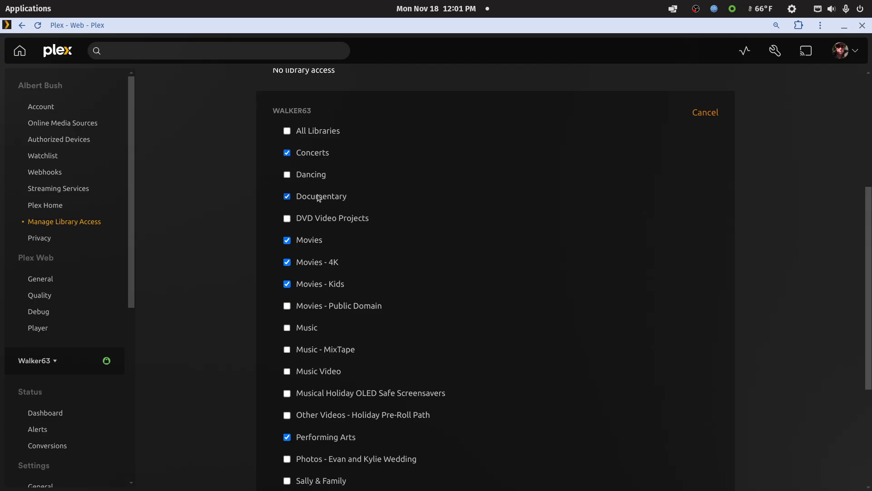
click(698, 114)
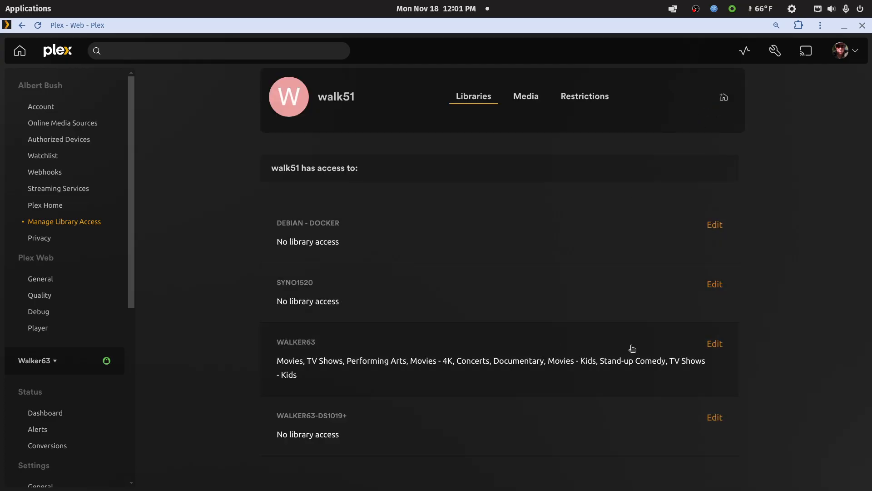
- Inspect the user's TV show restrictions, including the ratings available to exclude
click(589, 105)
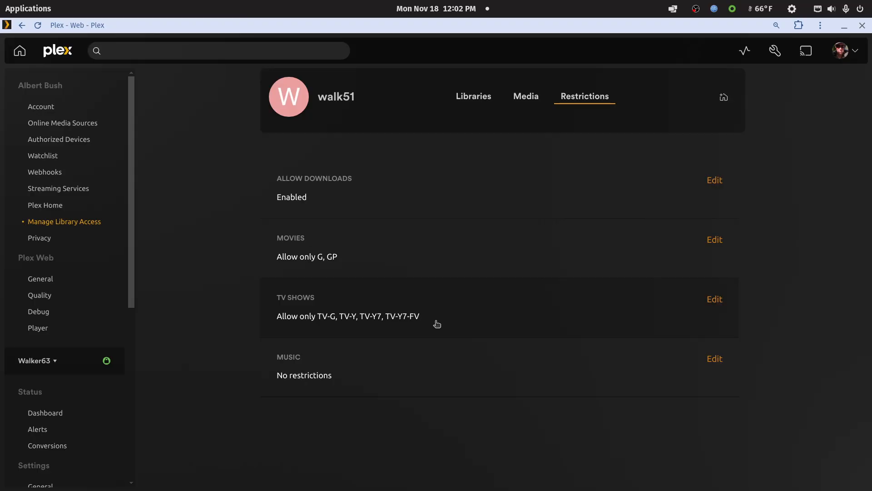
click(713, 302)
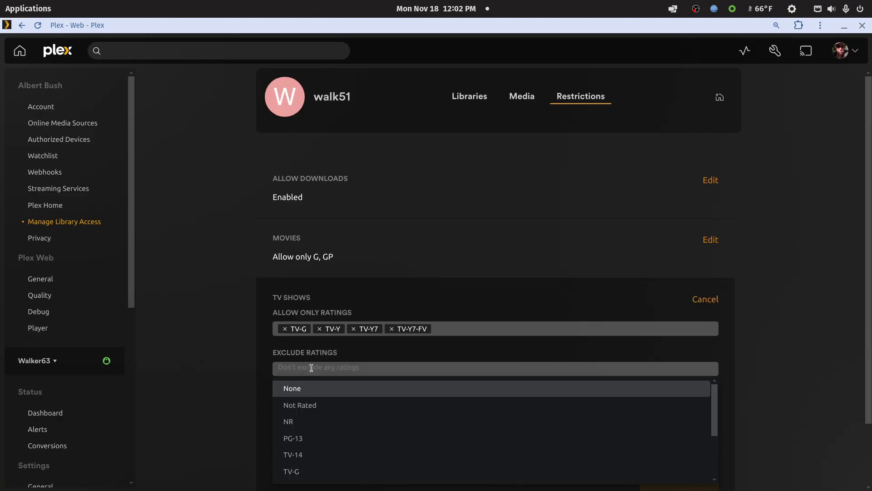
scroll(369, 439, down, 3)
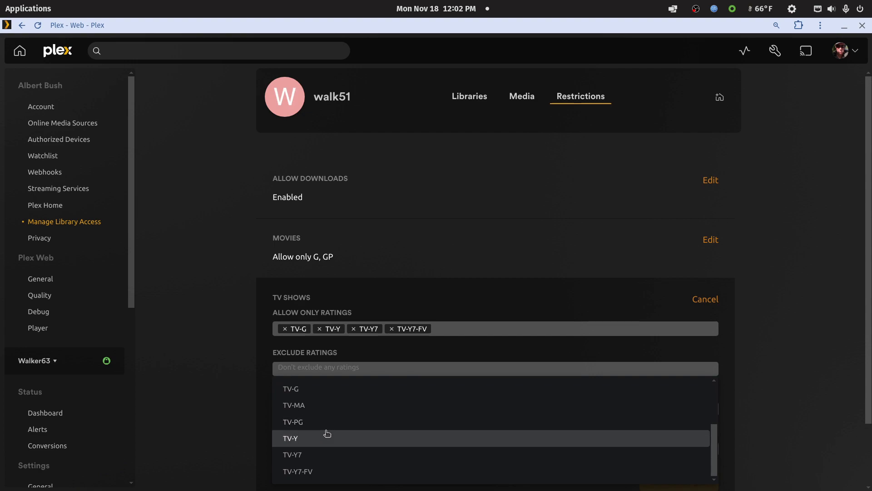
click(228, 405)
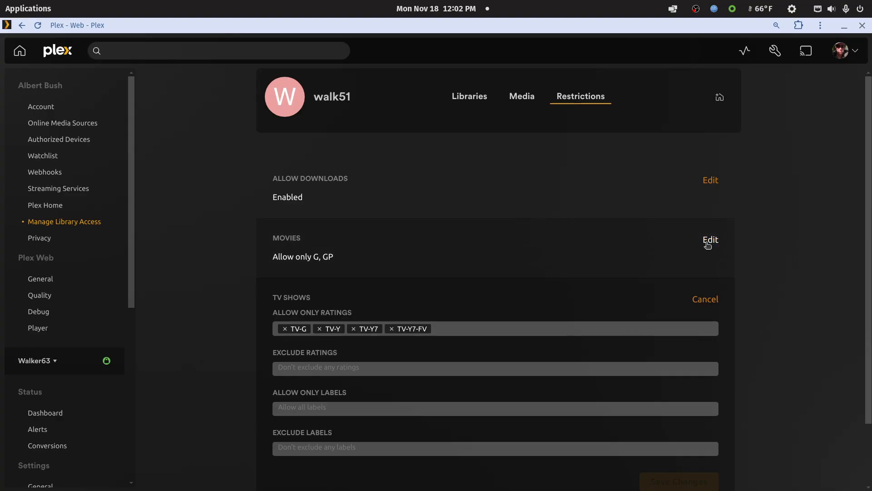
- Add Passed and Approved to the allowed movie ratings in the user's restrictions and save the changes
click(710, 240)
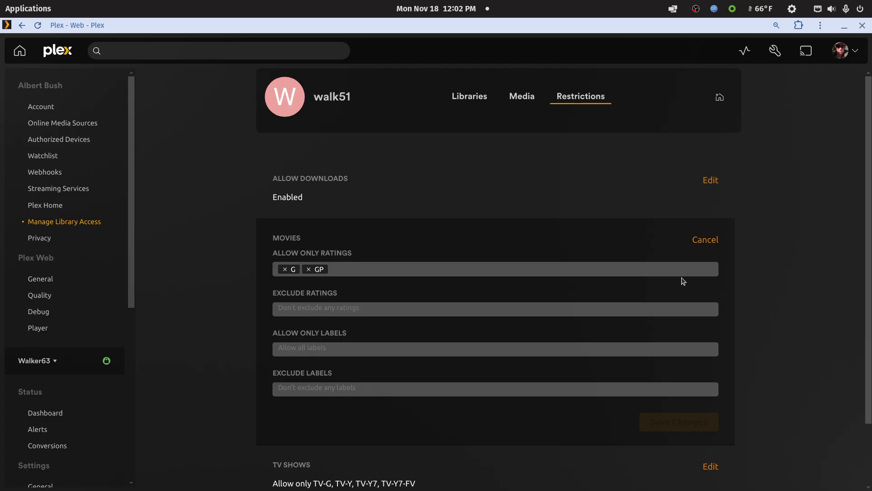
click(459, 268)
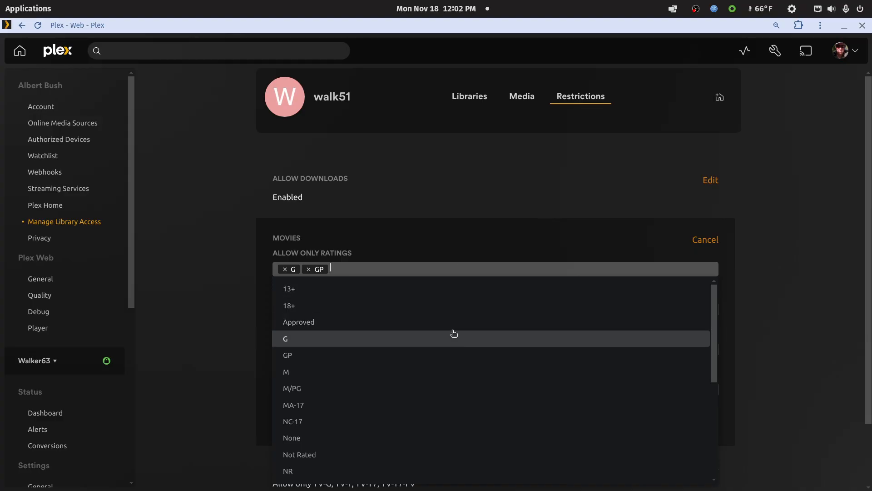
scroll(453, 328, down, 5)
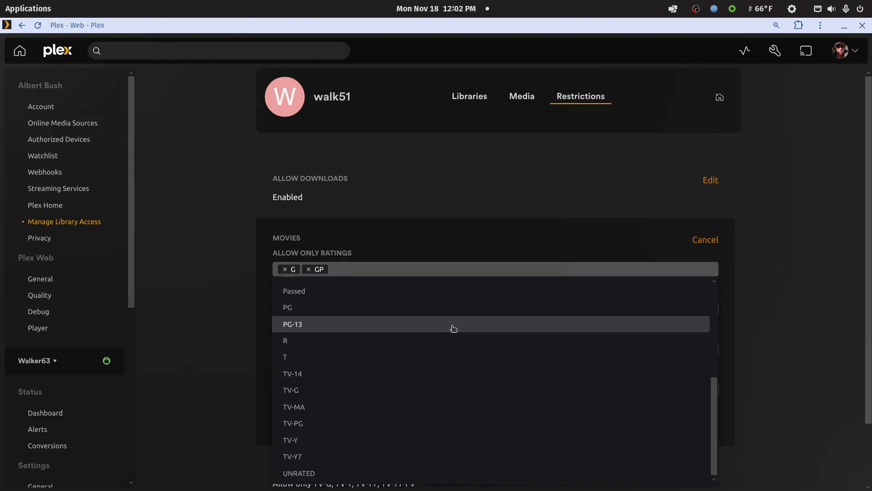
scroll(374, 390, up, 3)
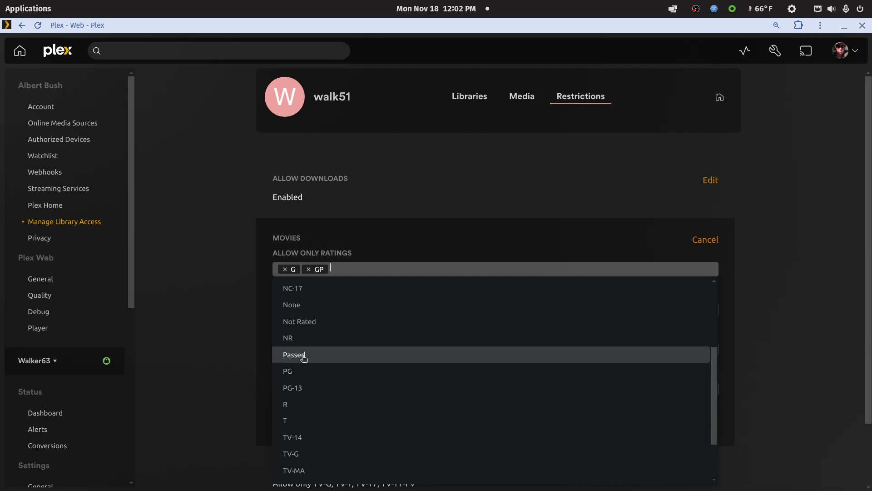
click(304, 357)
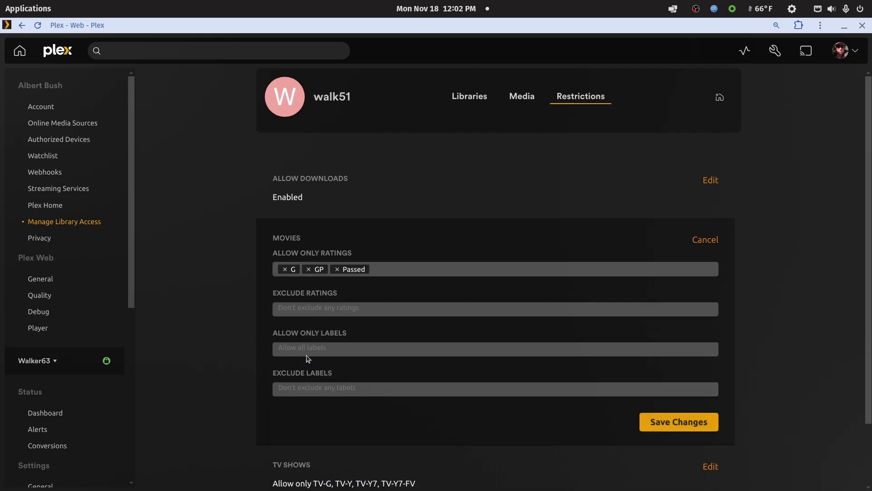
click(409, 266)
click(315, 330)
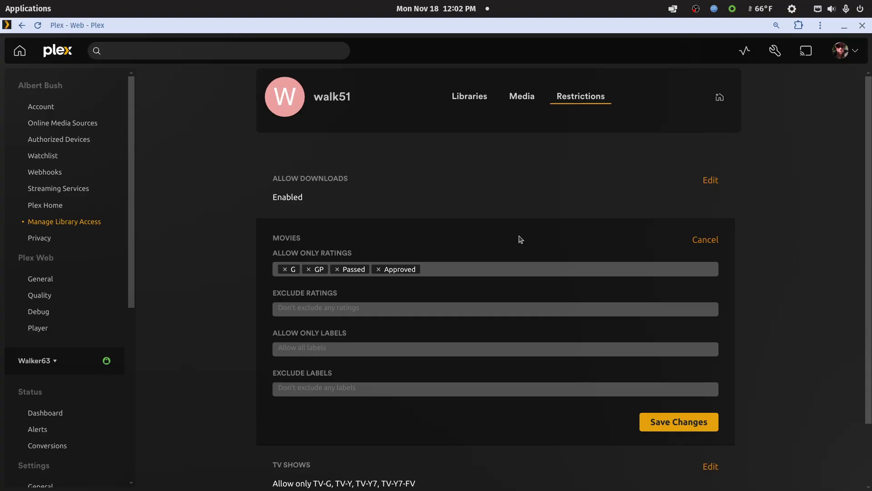
click(674, 420)
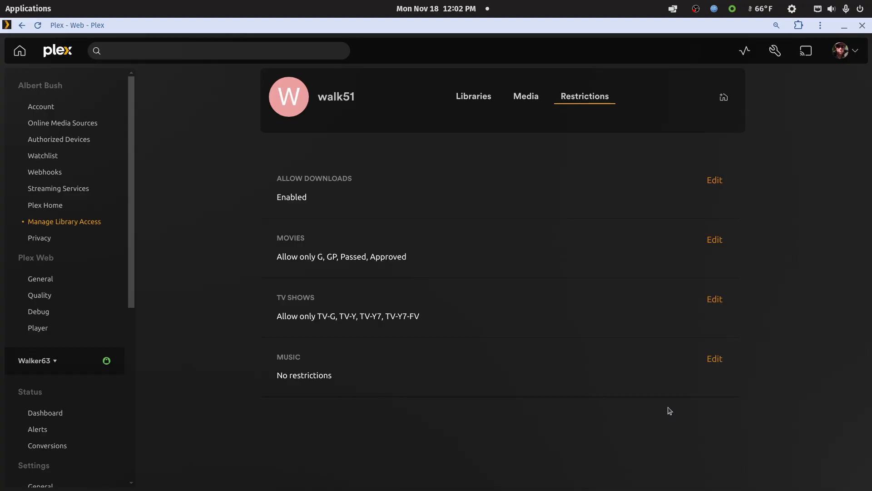
- Switch to the restricted user's Plex session in the other browser, reload it and list all the shared libraries
double_click(605, 26)
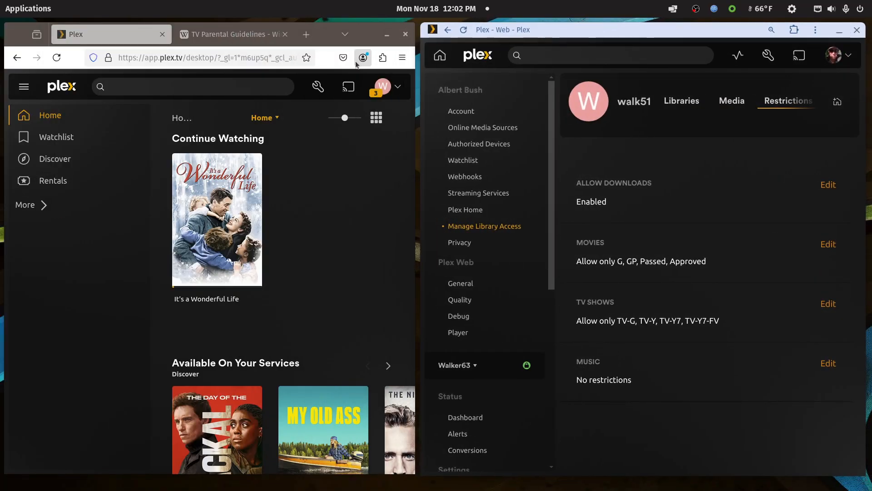
click(363, 29)
double_click(364, 29)
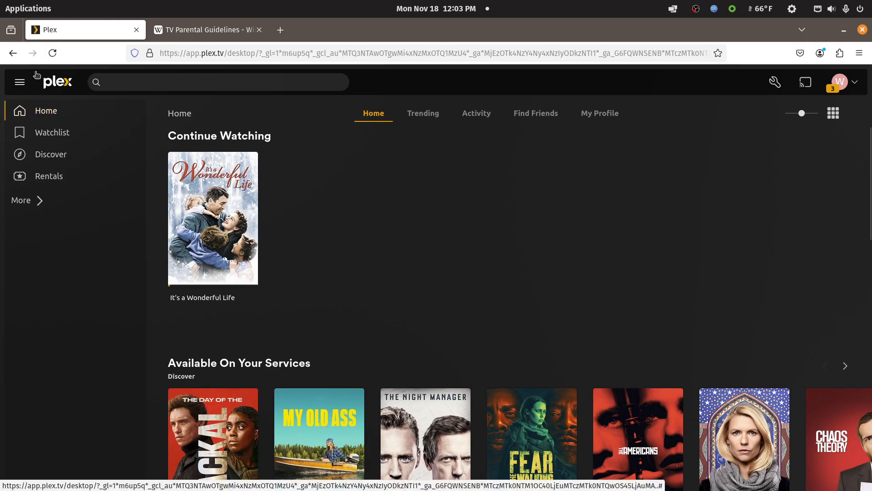
click(52, 54)
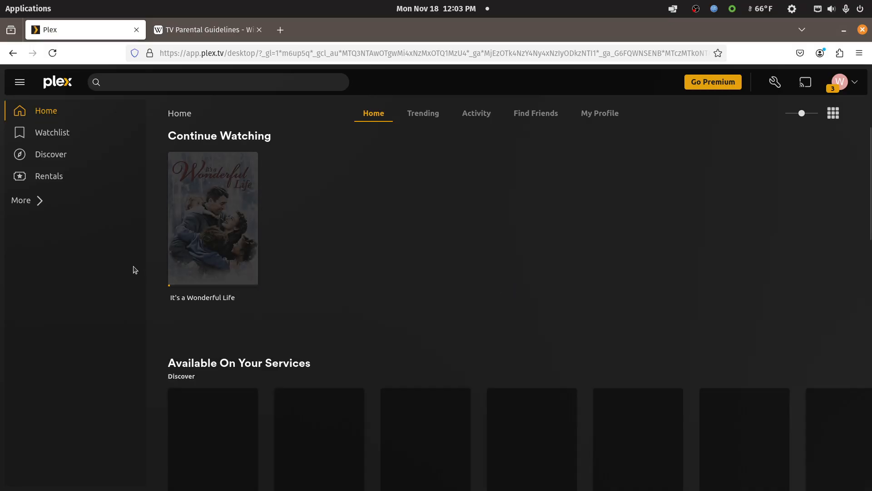
click(33, 205)
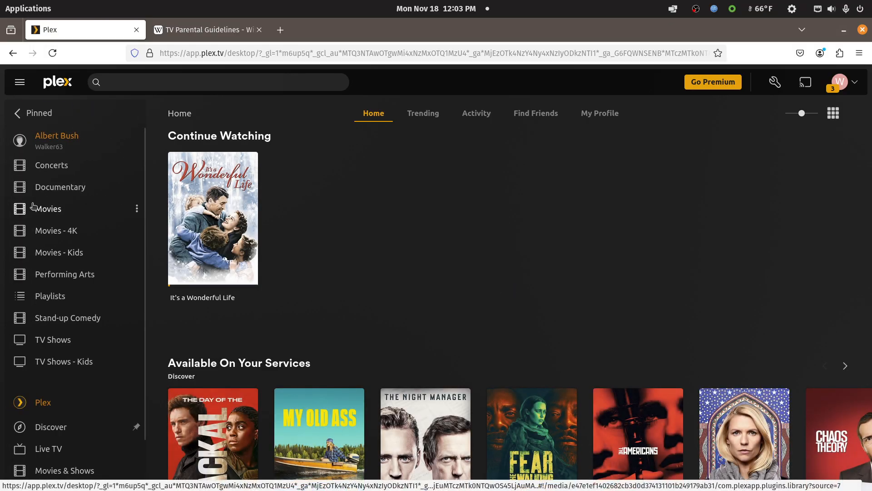
- Look through the restricted user's Concerts, Documentary, Movies, Movies - 4K, Movies - Kids, Performing Arts and Stand-up Comedy libraries
click(59, 166)
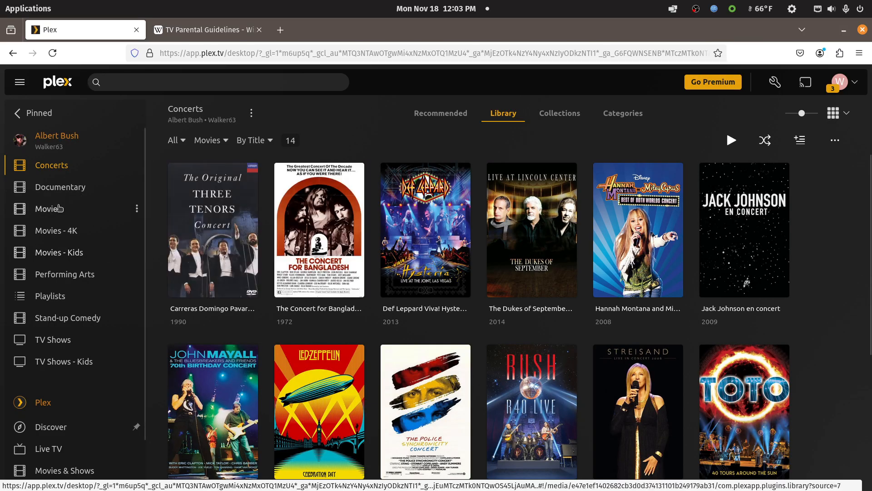
click(67, 193)
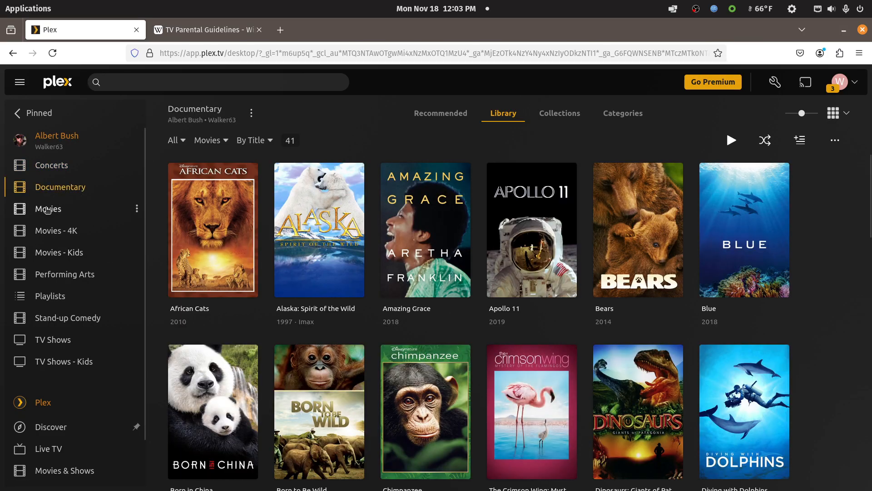
click(48, 210)
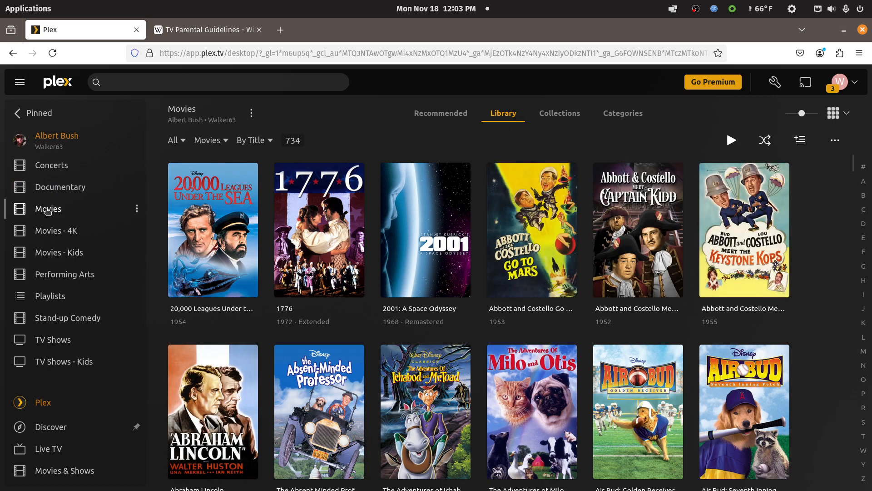
click(50, 232)
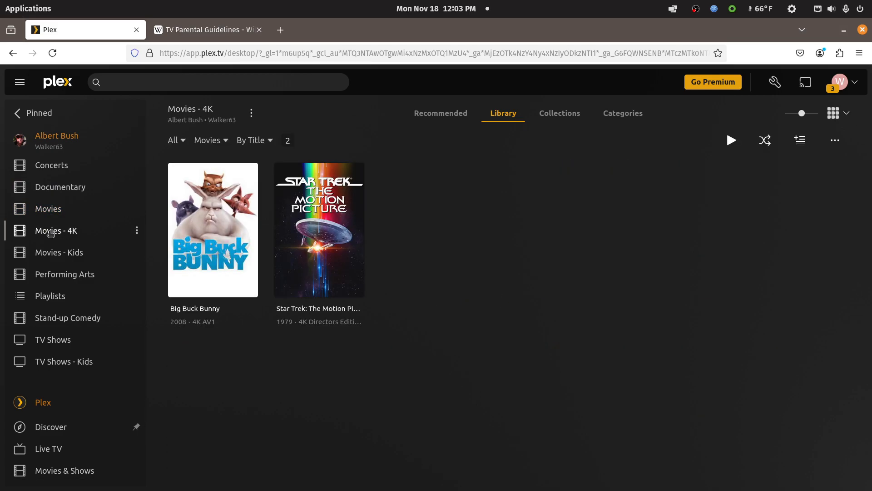
click(53, 251)
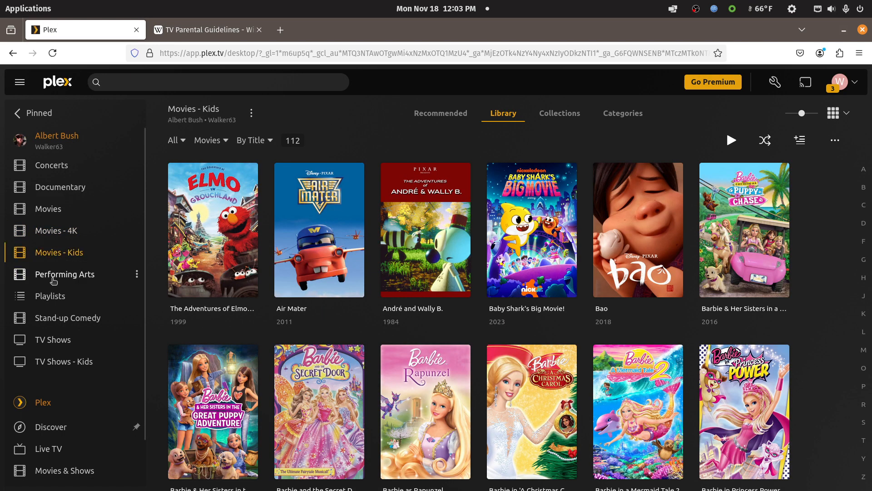
click(56, 278)
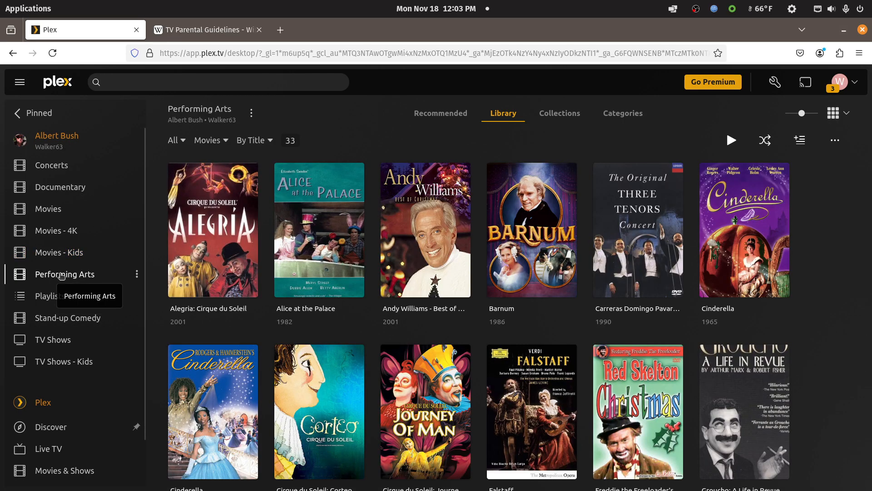
click(66, 321)
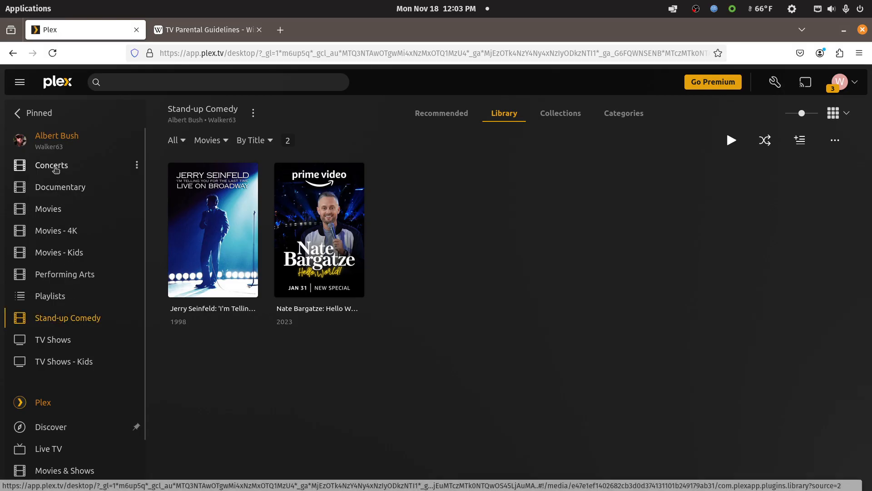
- Show the restricted user's and the server owner's Plex windows side by side and compare the Concerts library in both
click(56, 166)
double_click(616, 37)
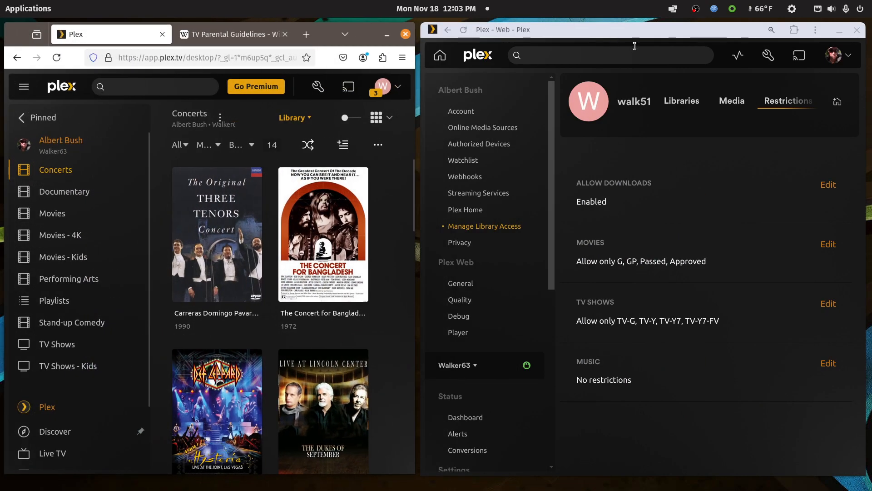
click(440, 55)
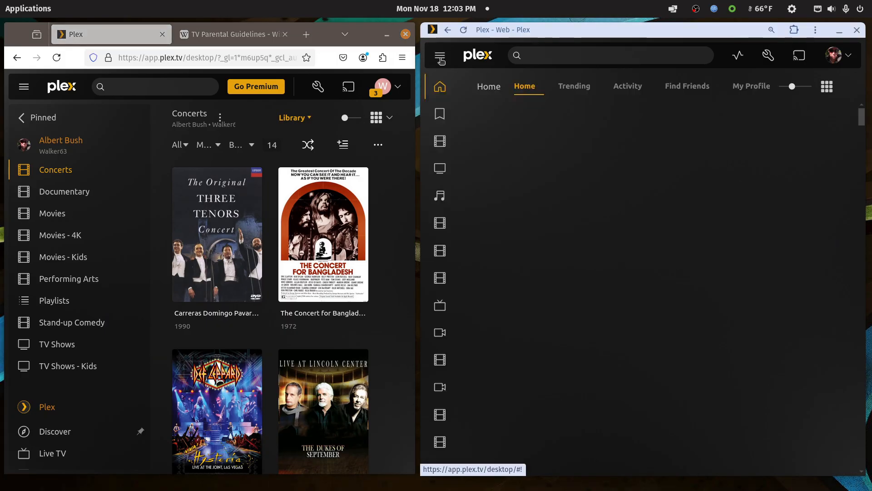
mouse_move(447, 129)
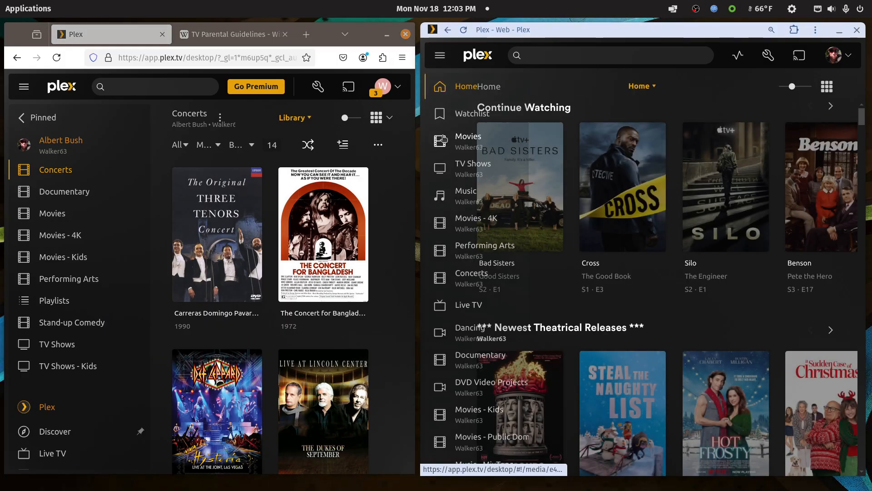
click(470, 275)
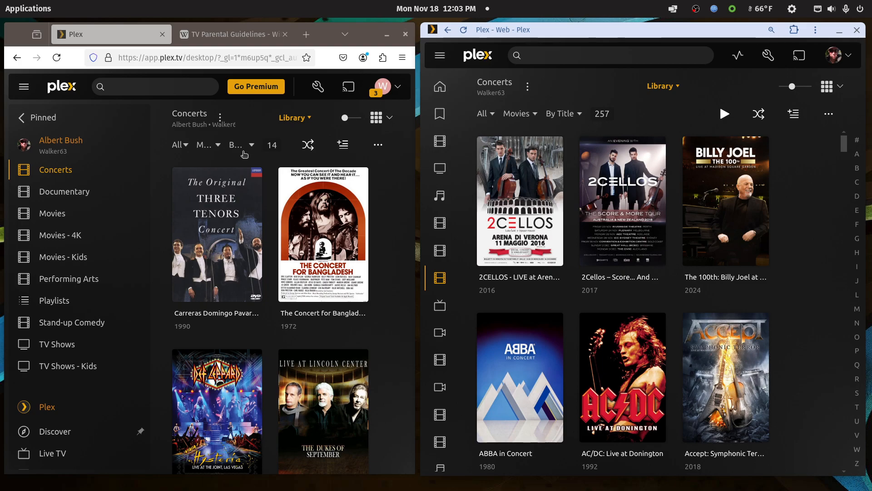
- Compare the Documentary library in the restricted user's session with the owner's full Documentary library
click(75, 194)
click(74, 194)
mouse_move(435, 189)
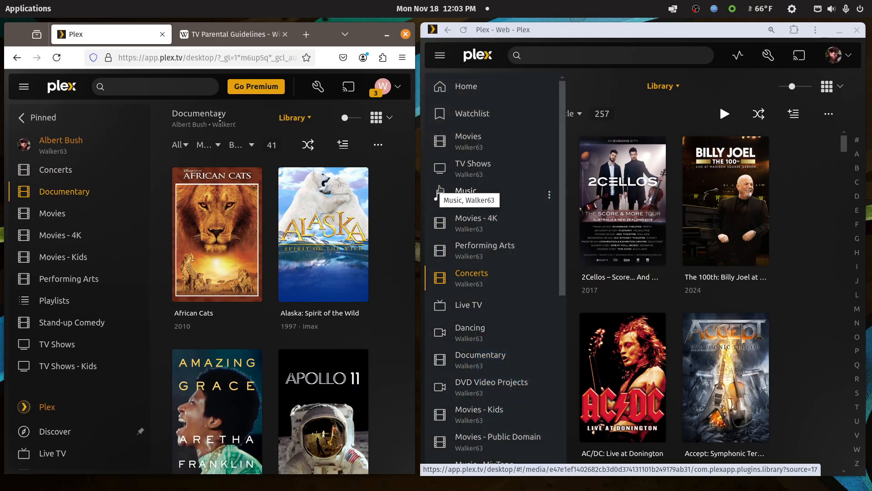
click(465, 356)
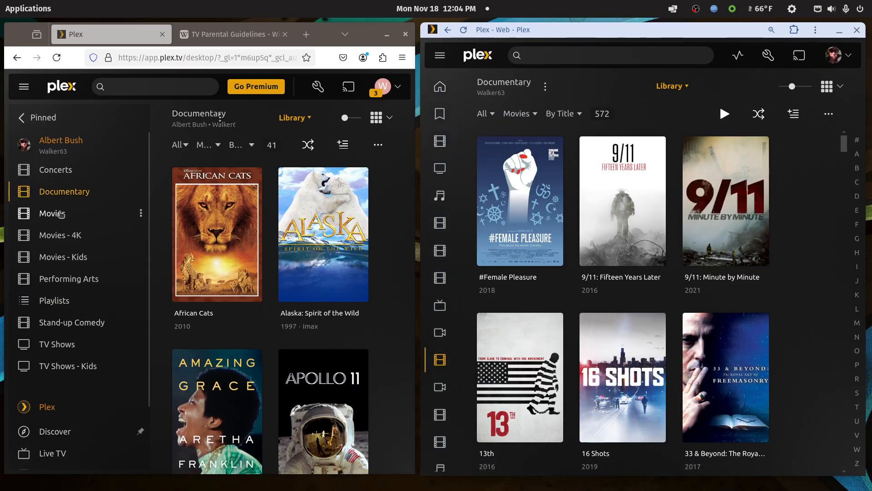
- Compare the Movies and Movies - 4K libraries between the restricted user's session and the owner's session
click(52, 213)
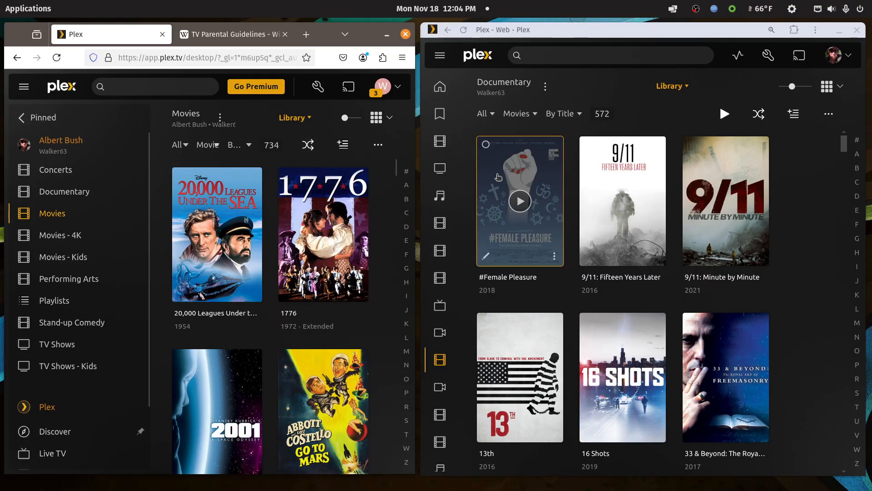
mouse_move(440, 359)
click(463, 136)
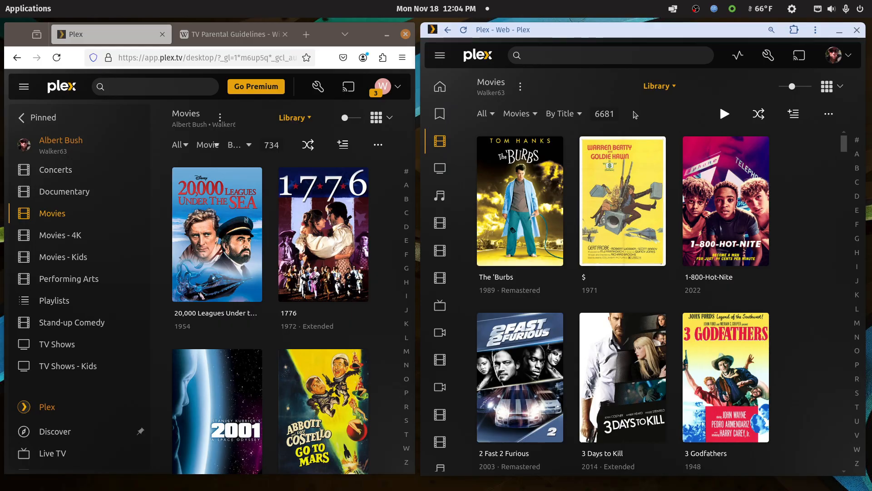
click(60, 235)
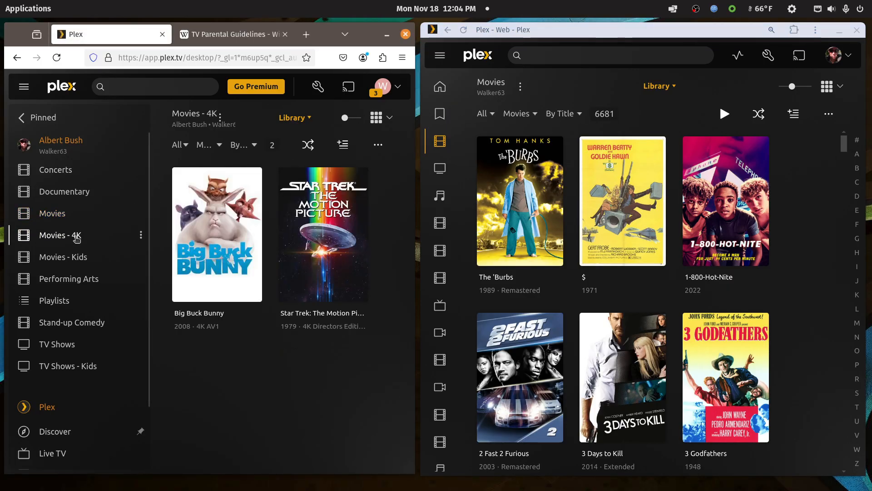
mouse_move(439, 224)
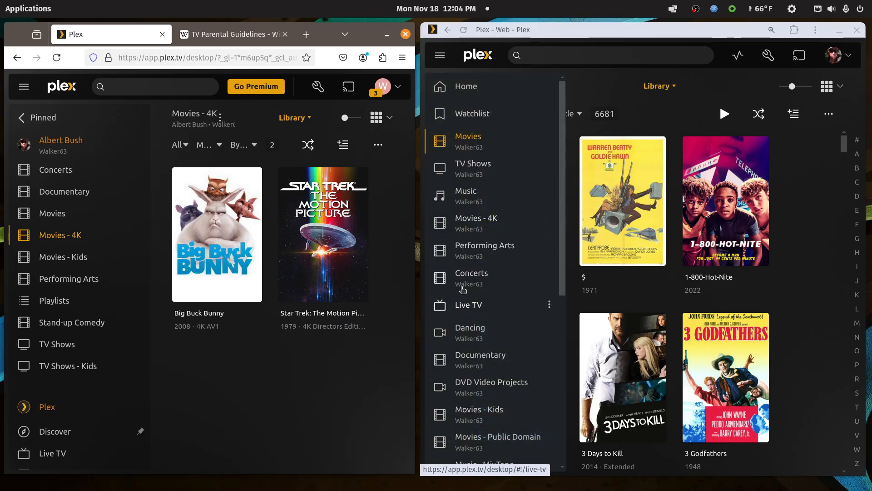
click(475, 217)
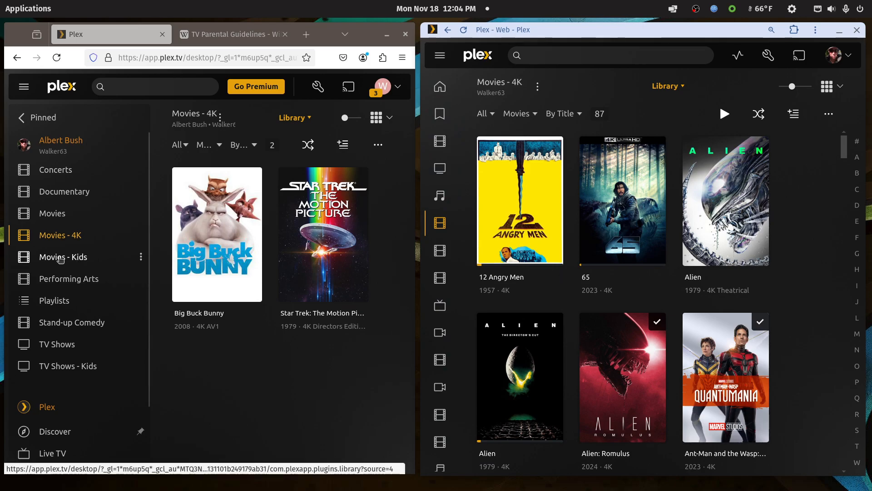
- Compare the Movies - Kids library between the restricted user's session and the owner's session
click(60, 258)
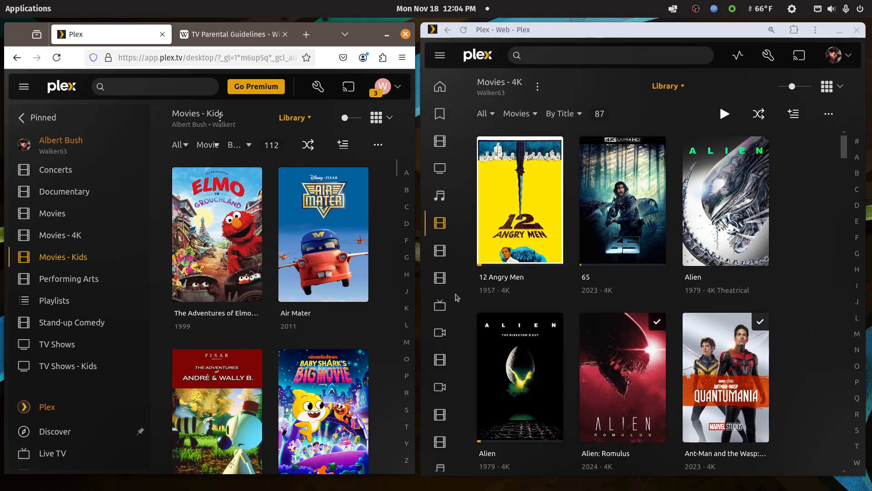
mouse_move(441, 340)
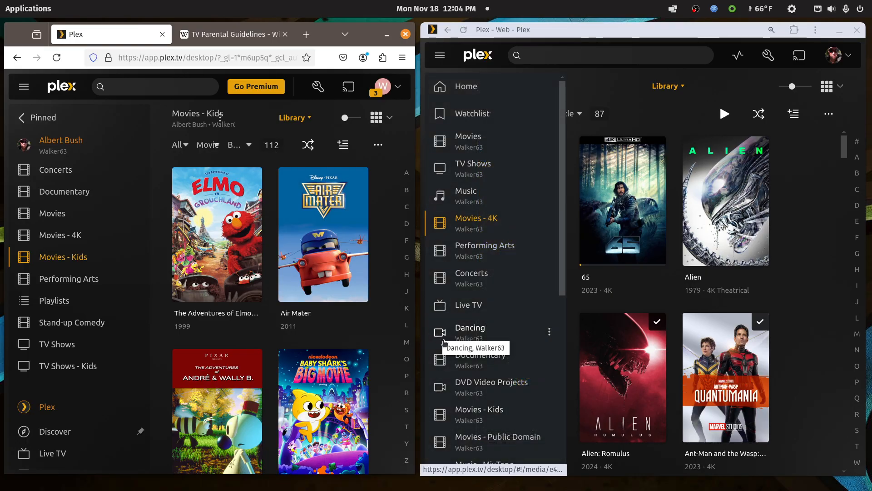
click(471, 411)
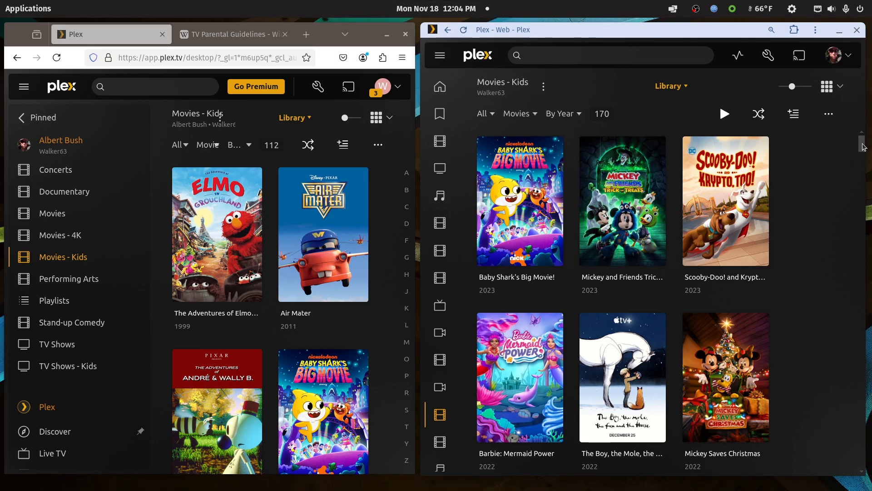
- Check the content rating of Bugs Bunny's 3rd Movie: 1001 Rabbit Tales in the owner's Movies - Kids library and leave its details unsaved
drag(863, 146, 842, 477)
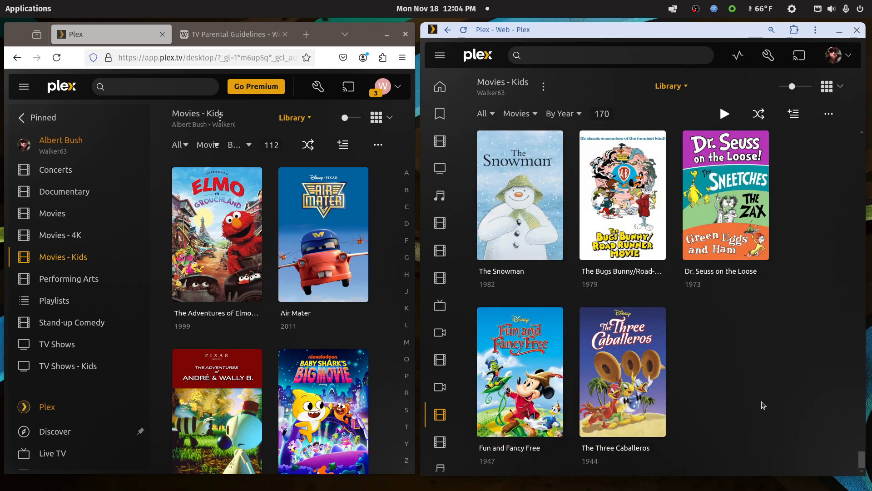
scroll(754, 387, up, 3)
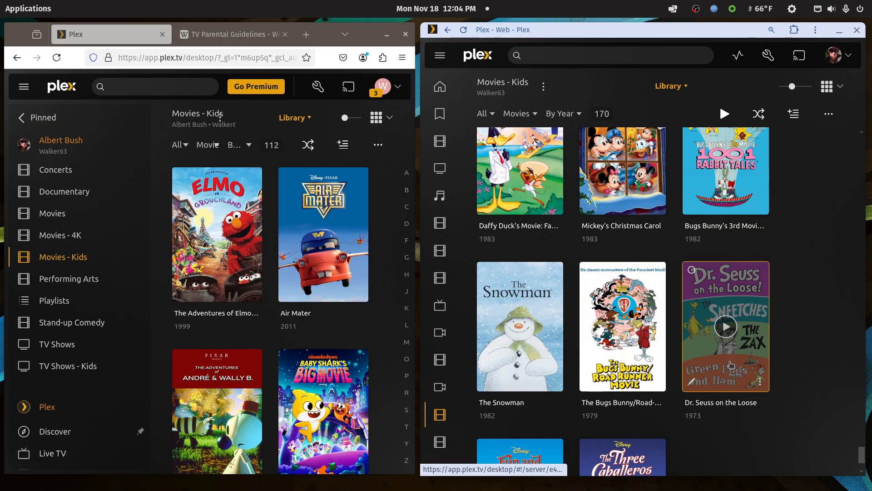
scroll(711, 347, up, 3)
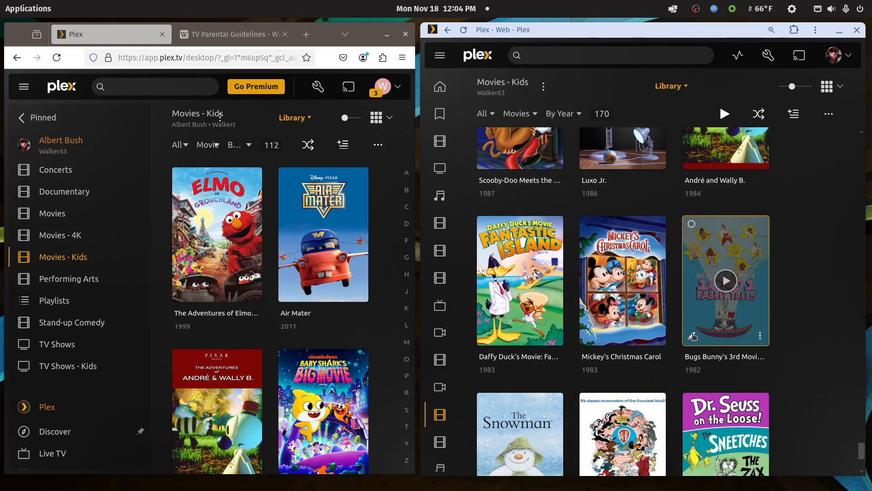
click(692, 336)
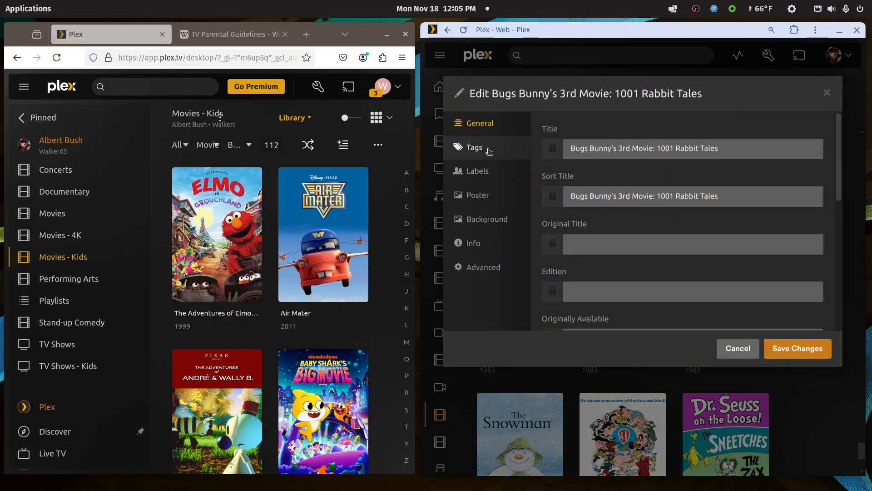
scroll(626, 216, down, 3)
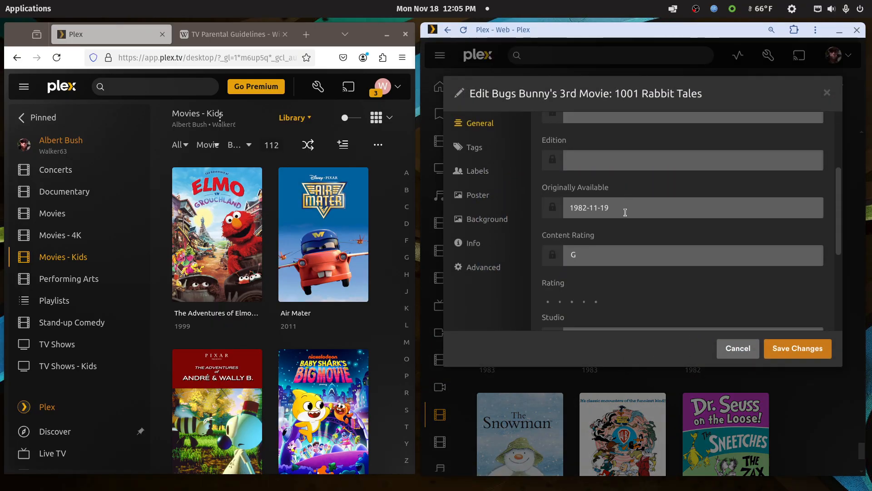
click(738, 348)
- Maximize the owner's Plex window and sort the Movies - Kids library by title
scroll(737, 323, up, 10)
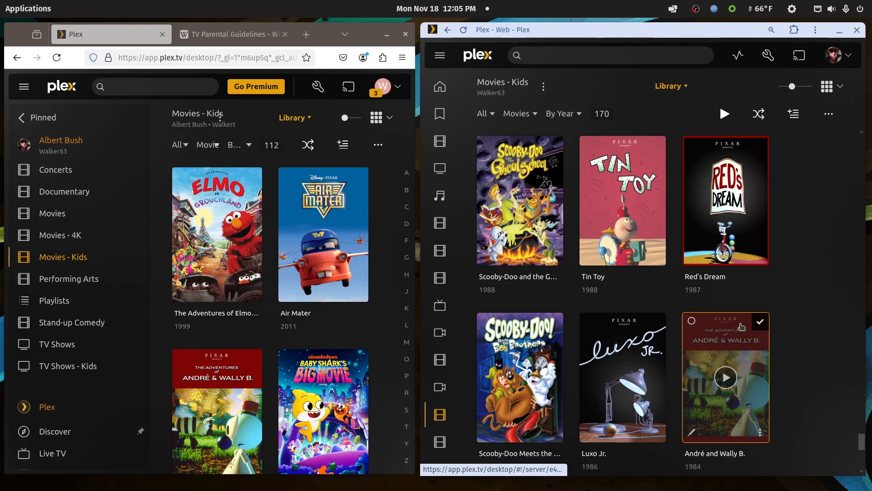
scroll(737, 323, up, 10)
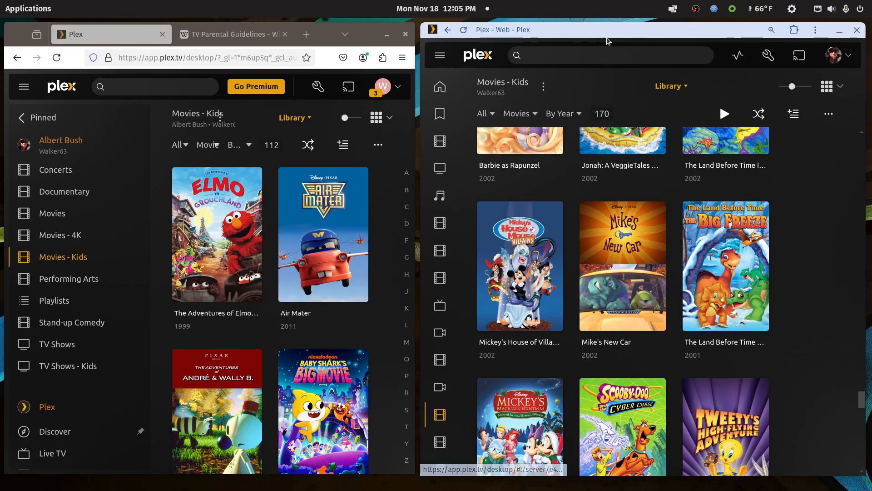
double_click(608, 25)
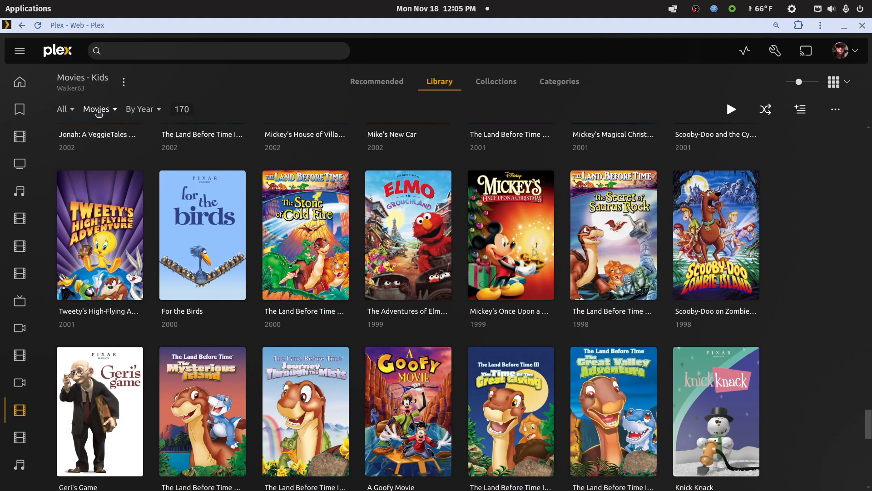
click(139, 109)
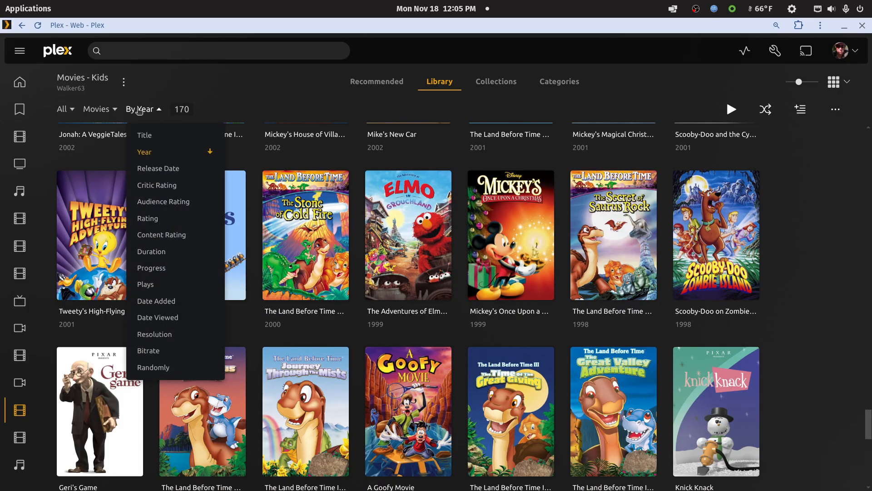
click(144, 135)
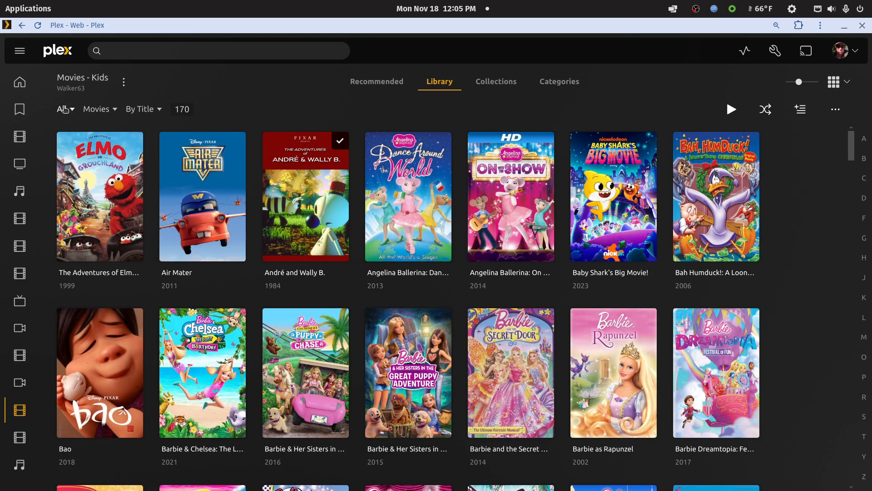
- Filter the owner's Movies - Kids library to the content rating Not Rated
click(63, 109)
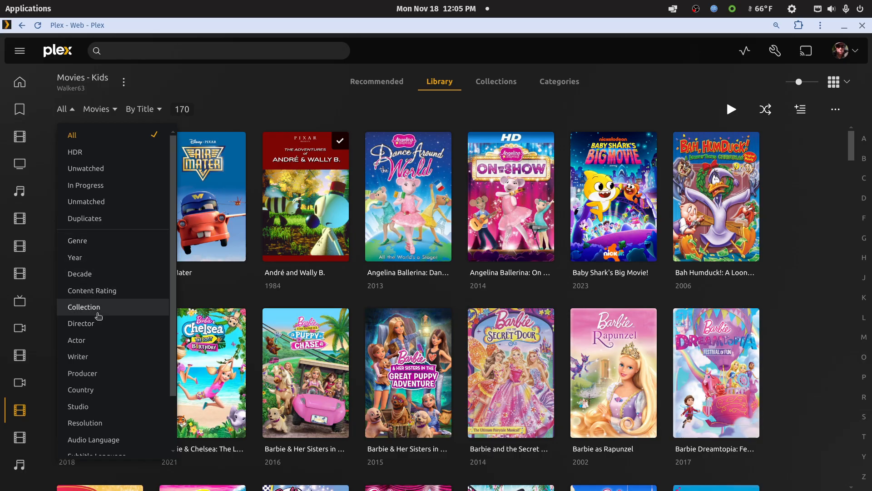
scroll(98, 316, down, 2)
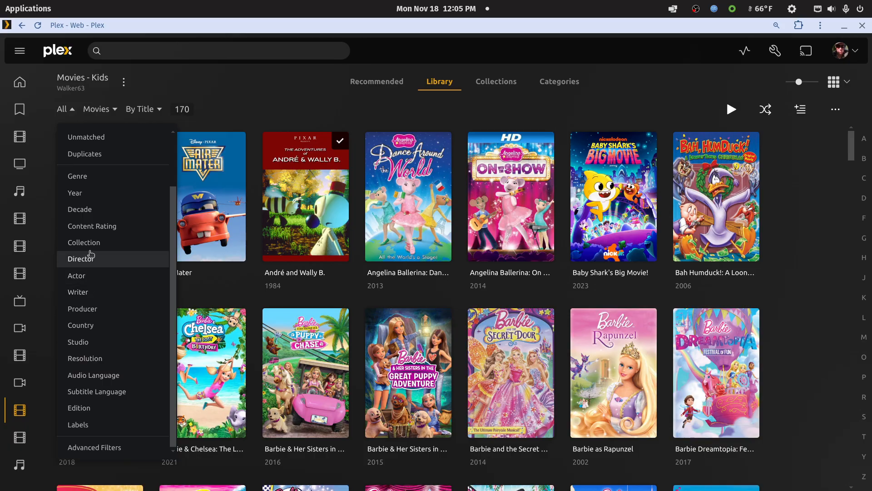
click(89, 230)
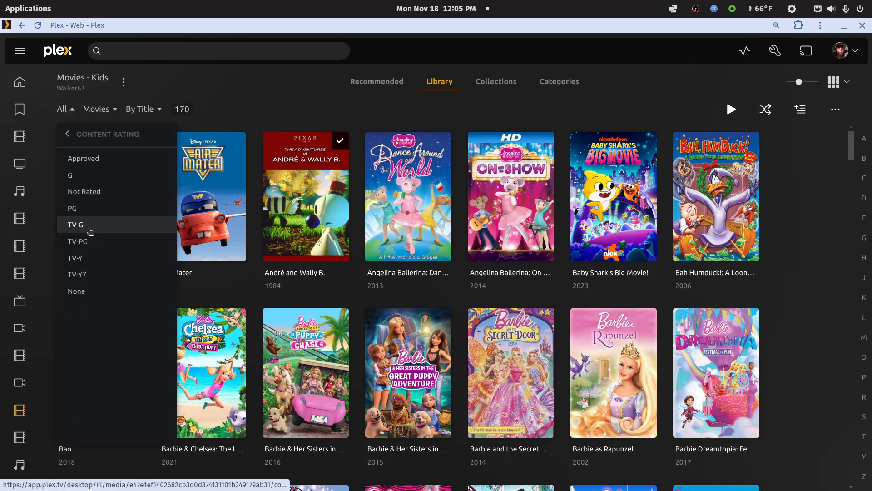
click(93, 193)
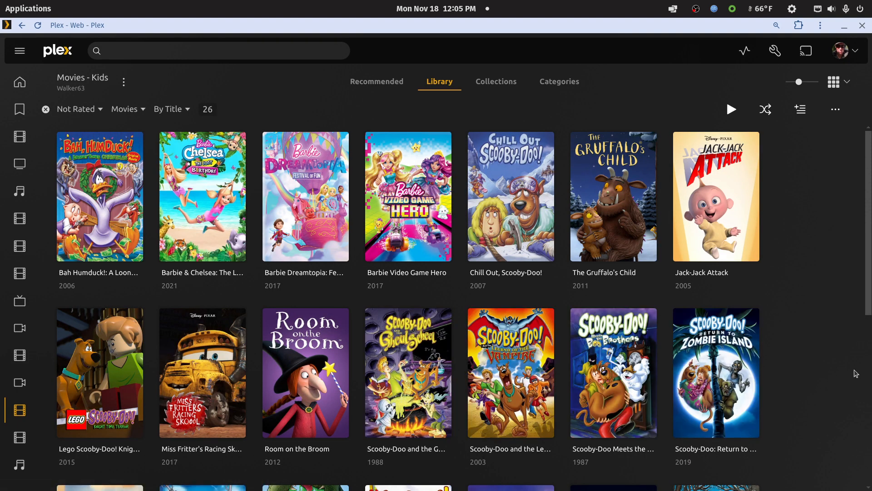
- Select the seven Not Rated movies from Bah Humduck! to Jack-Jack Attack and check their shared content rating in the bulk editor without saving
scroll(853, 374, down, 6)
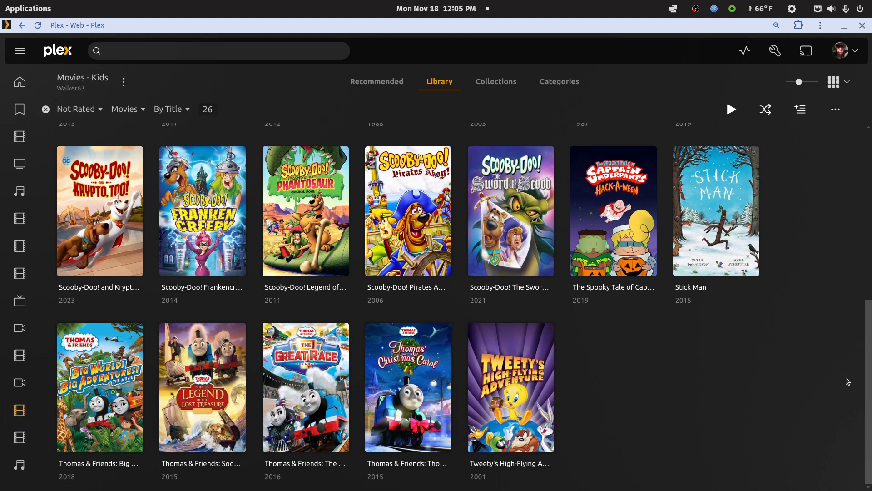
scroll(847, 383, up, 6)
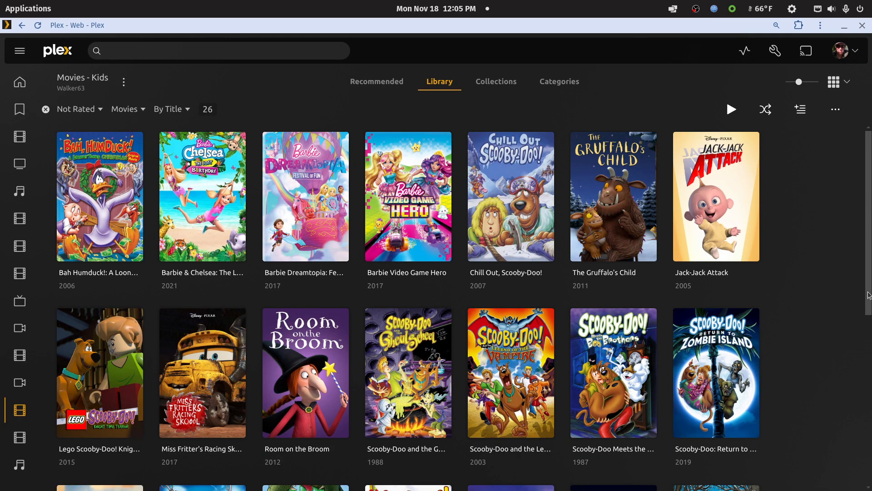
mouse_move(113, 191)
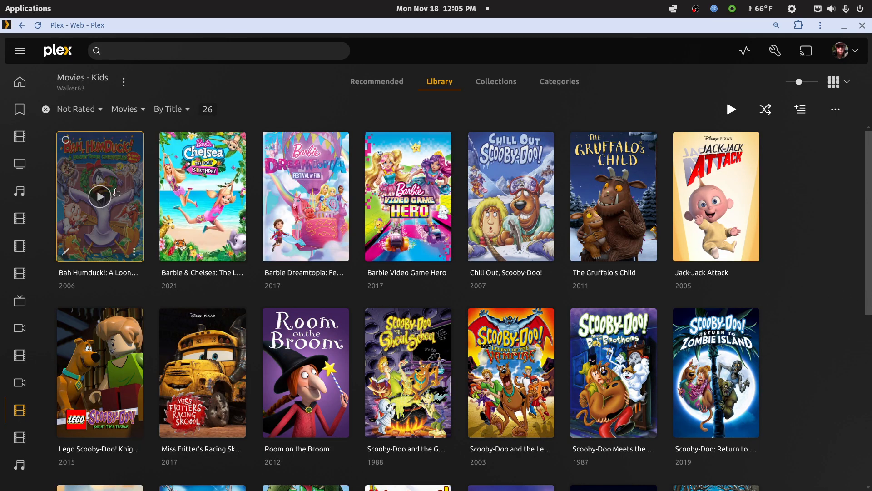
click(66, 141)
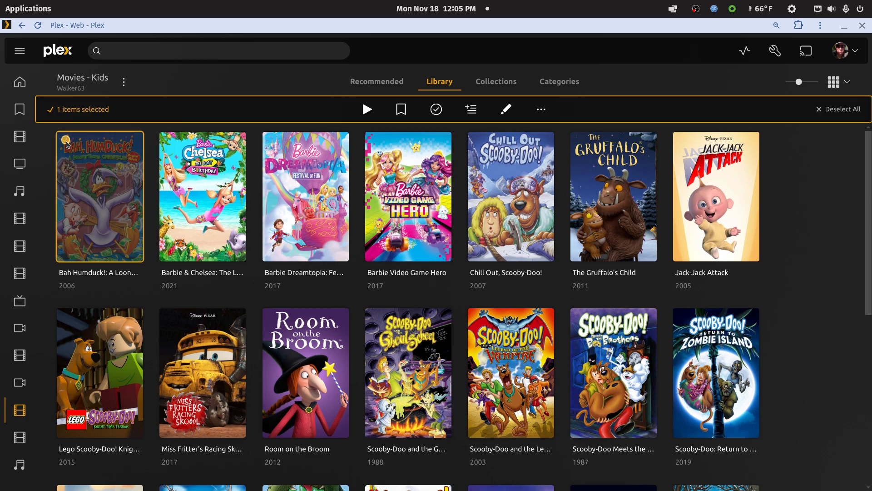
click(201, 202)
click(338, 211)
click(378, 213)
click(524, 221)
click(596, 215)
click(695, 212)
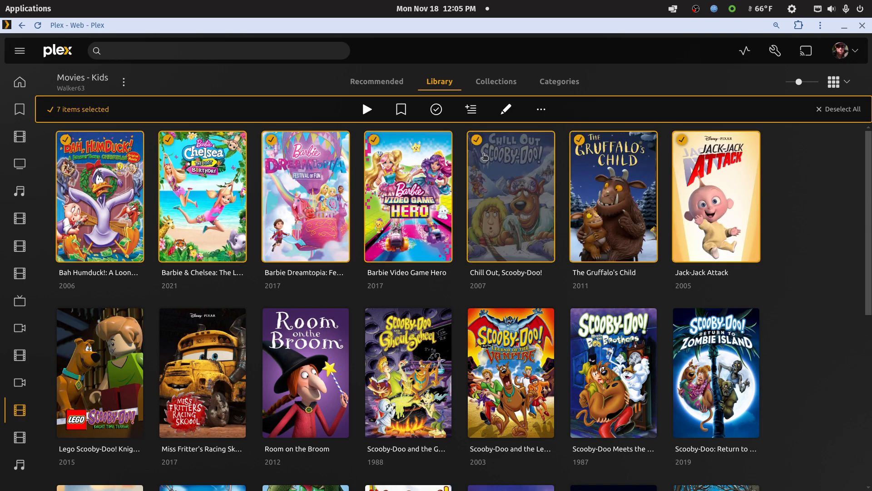
click(503, 112)
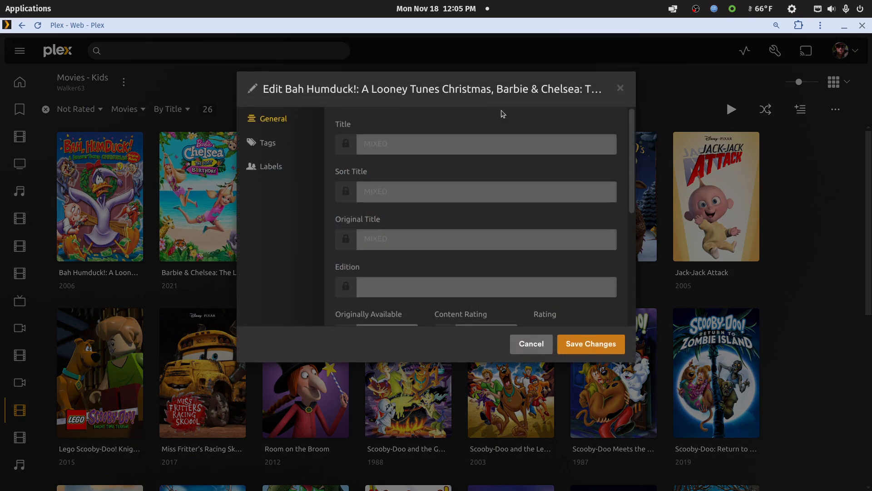
scroll(412, 284, down, 3)
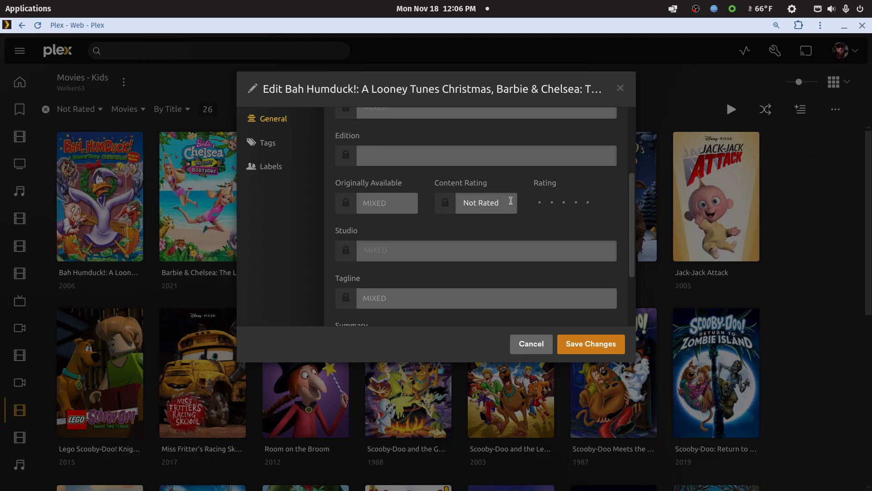
click(523, 344)
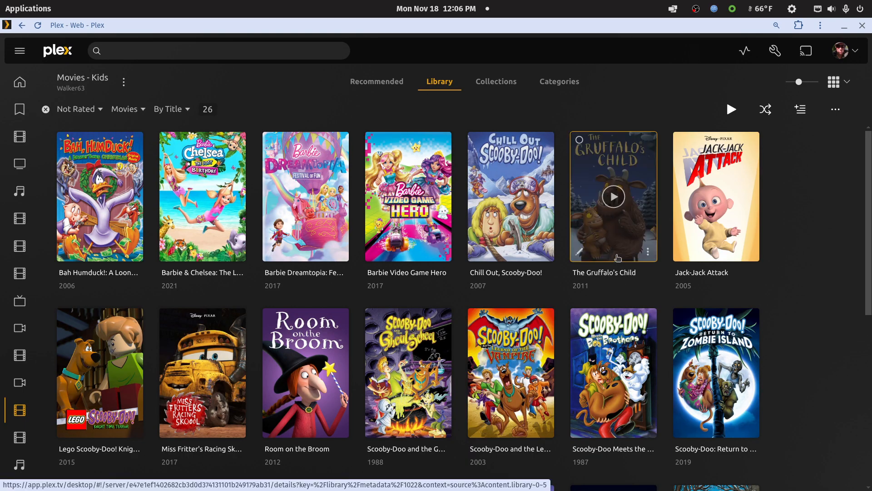
- Filter the owner's Movies - Kids library by content rating None and Approved in turn, and clear the filter
click(77, 108)
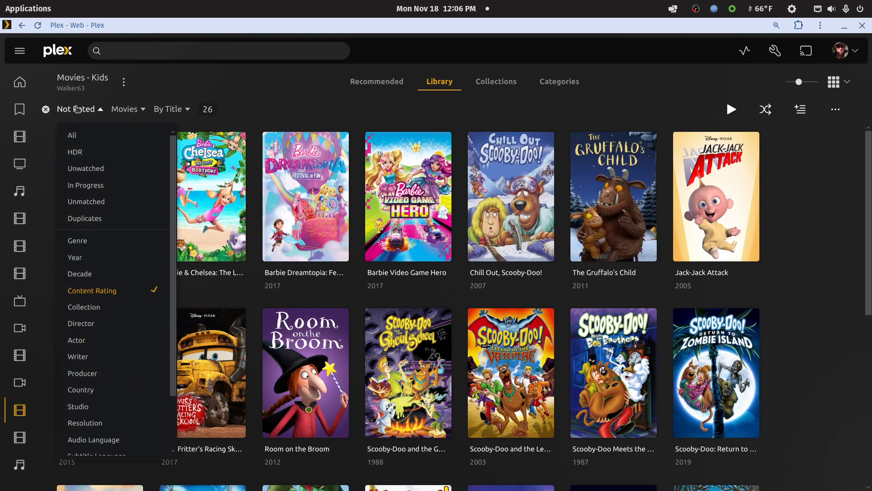
click(85, 296)
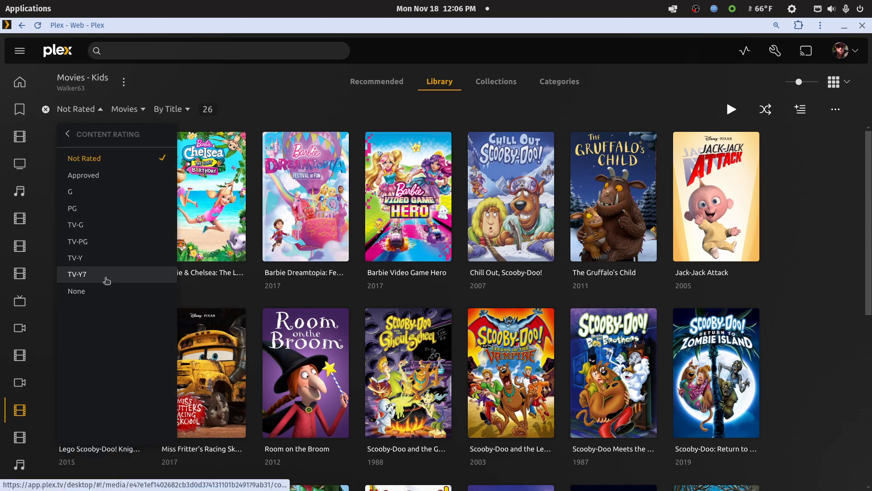
click(92, 290)
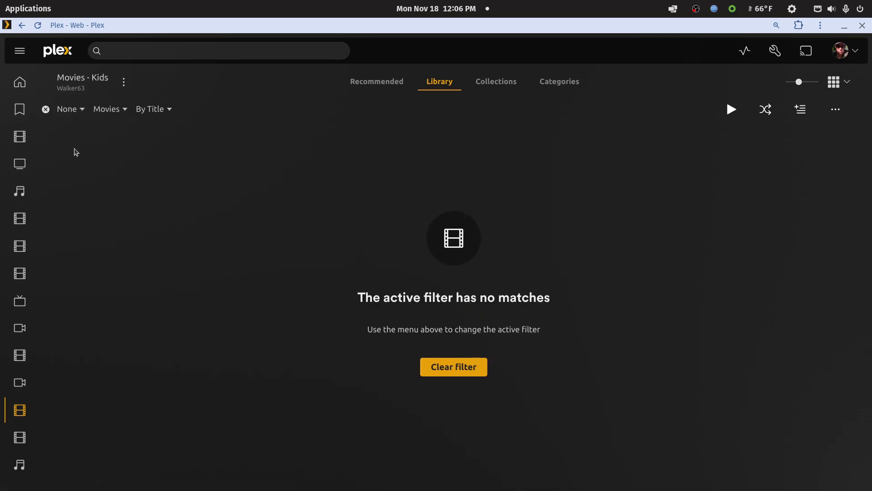
click(77, 112)
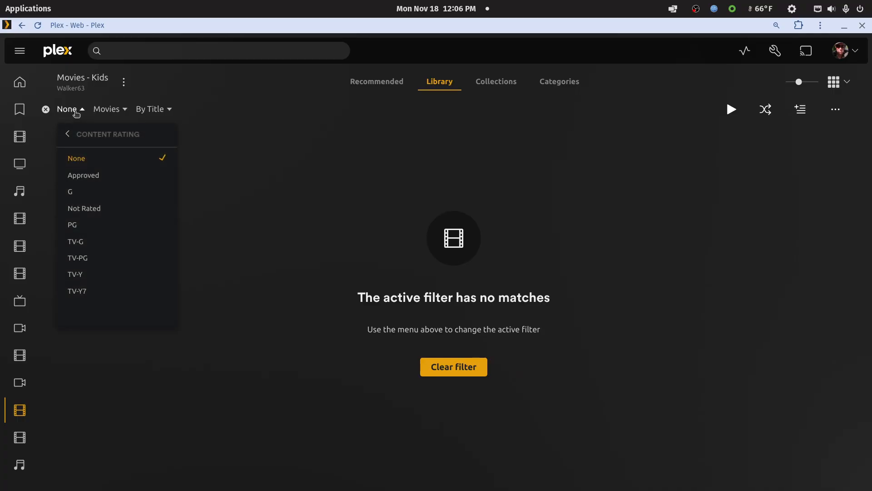
click(71, 175)
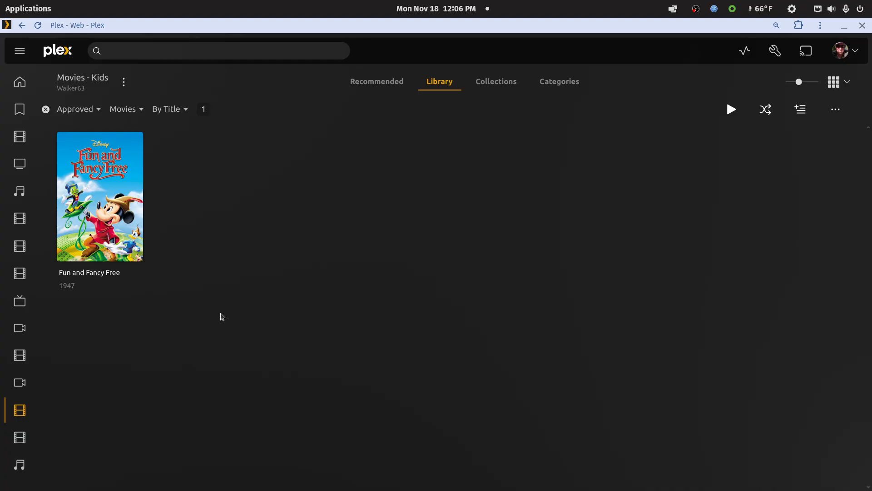
click(45, 109)
- Restore the side-by-side windows and compare the Performing Arts library between the restricted user's session and the owner's session
double_click(483, 28)
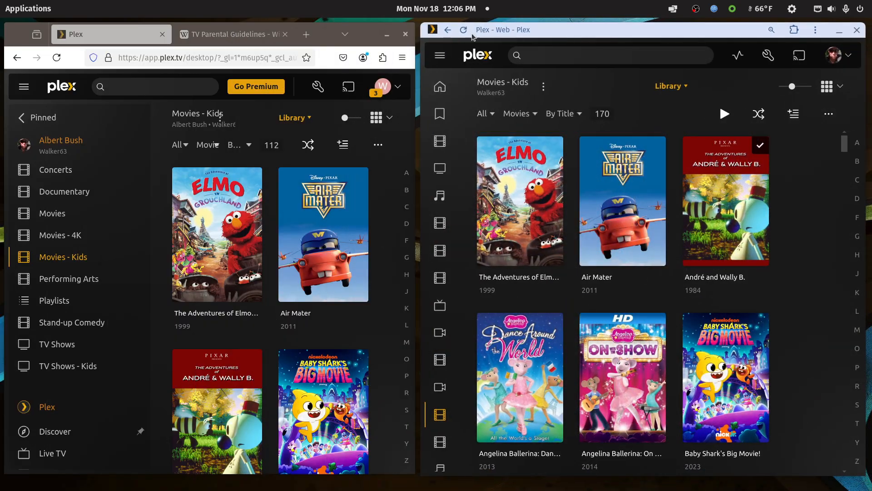
click(51, 277)
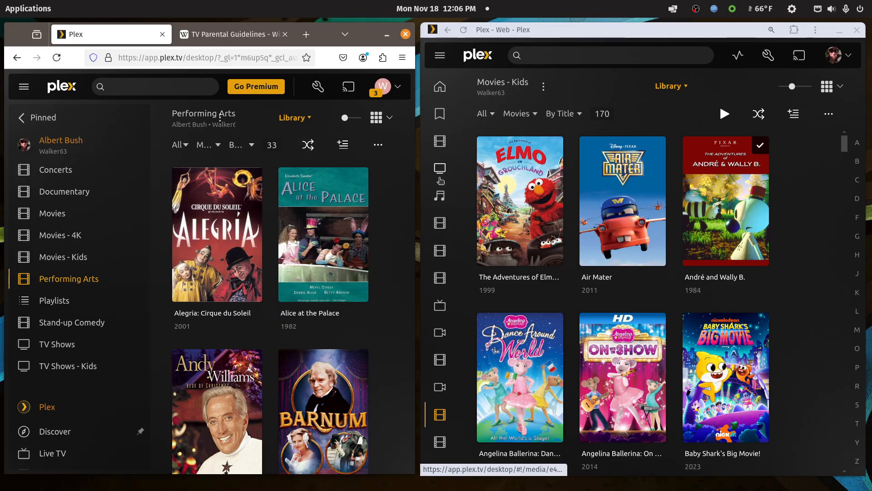
mouse_move(440, 168)
click(485, 247)
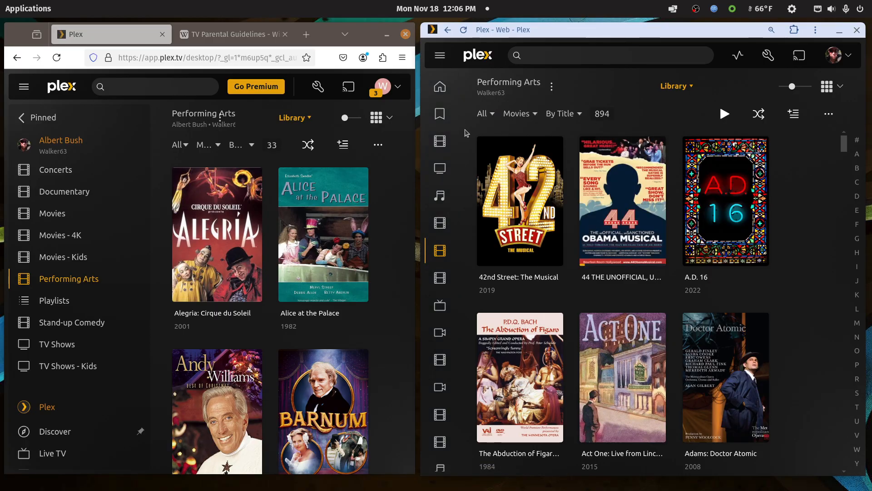
- Maximize the owner's Plex window and filter the Performing Arts library to the content rating Not Rated
double_click(567, 32)
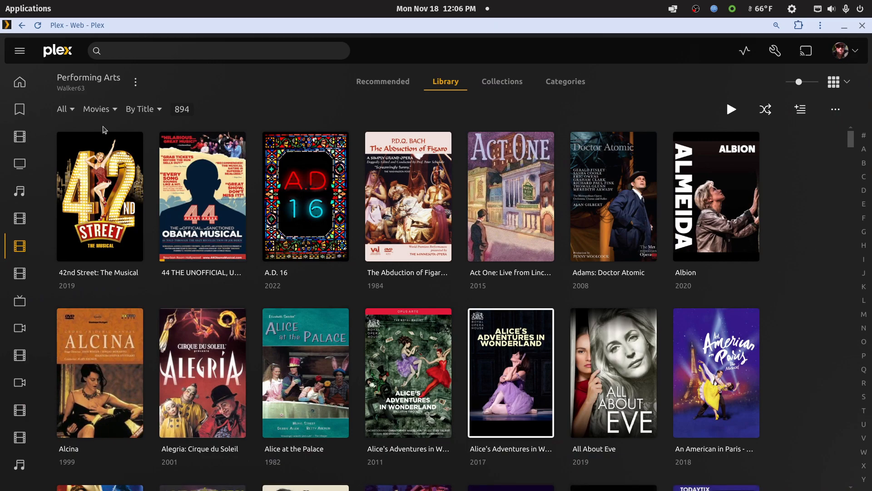
click(62, 109)
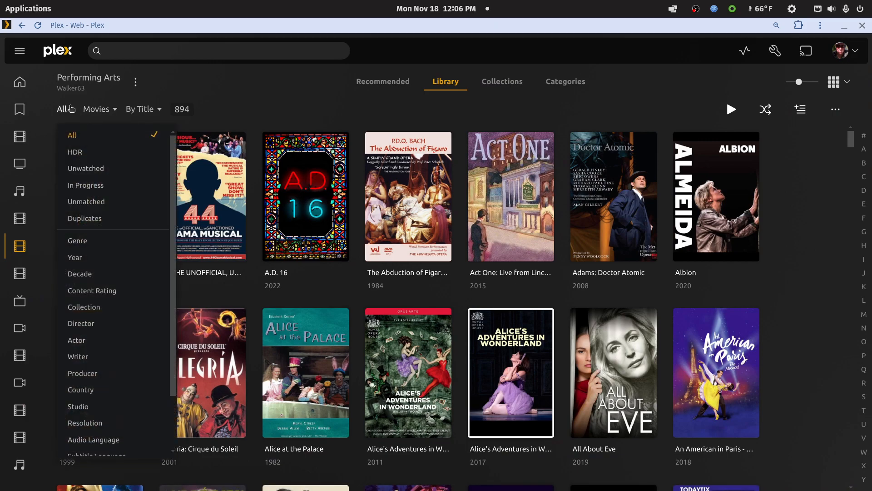
click(81, 290)
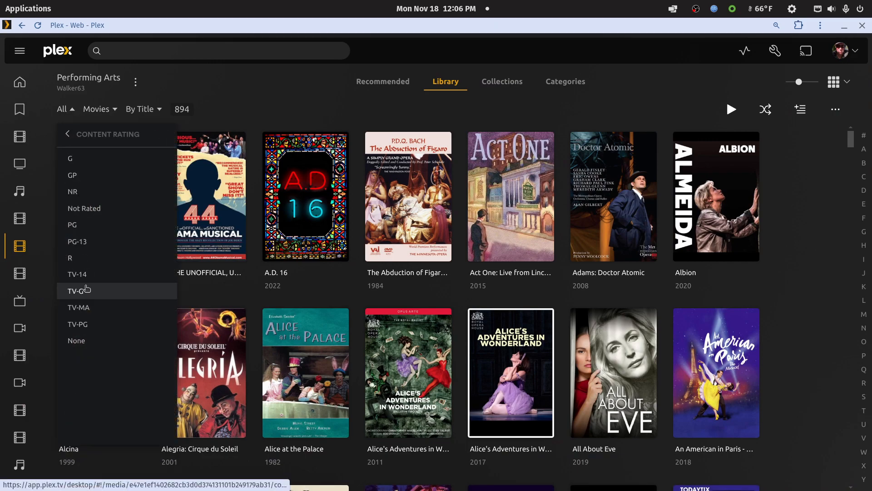
click(81, 209)
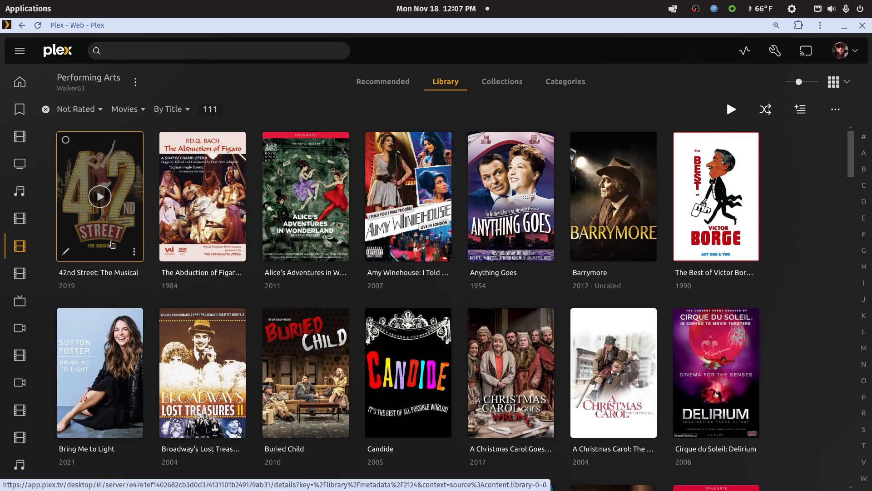
- Check the content rating of 42nd Street: The Musical without saving its details, and clear the library's Not Rated filter
click(66, 254)
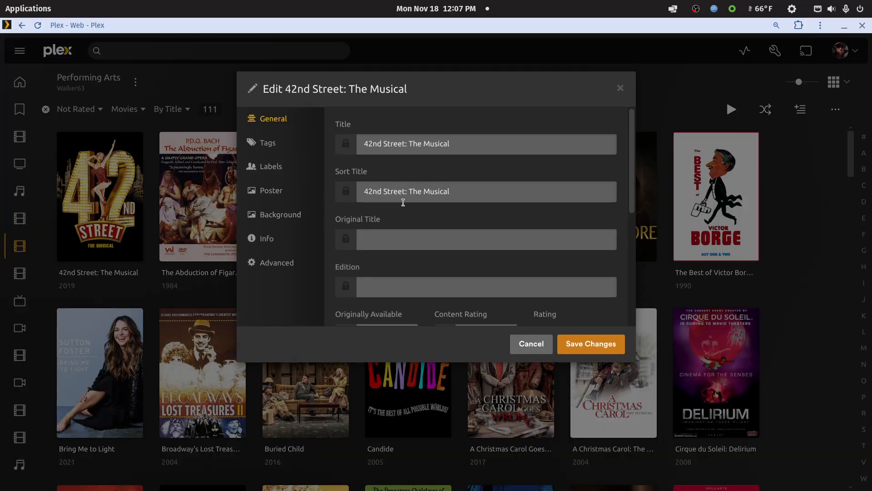
scroll(443, 259, down, 2)
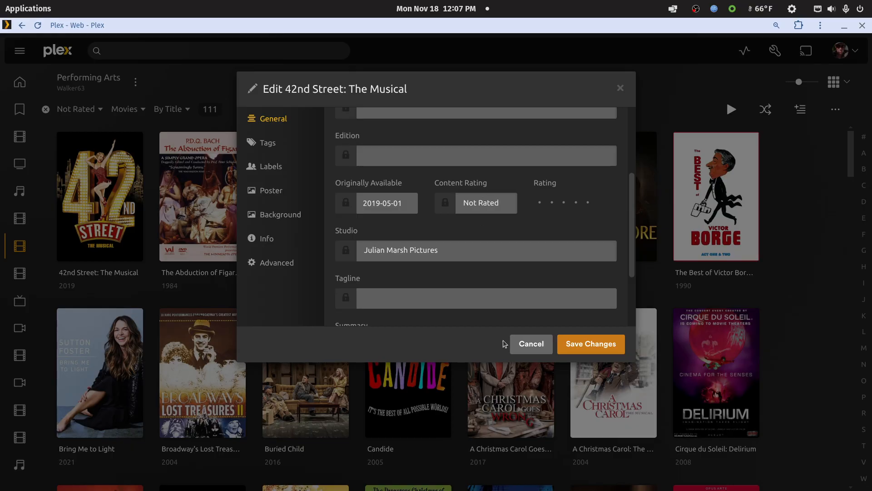
click(518, 345)
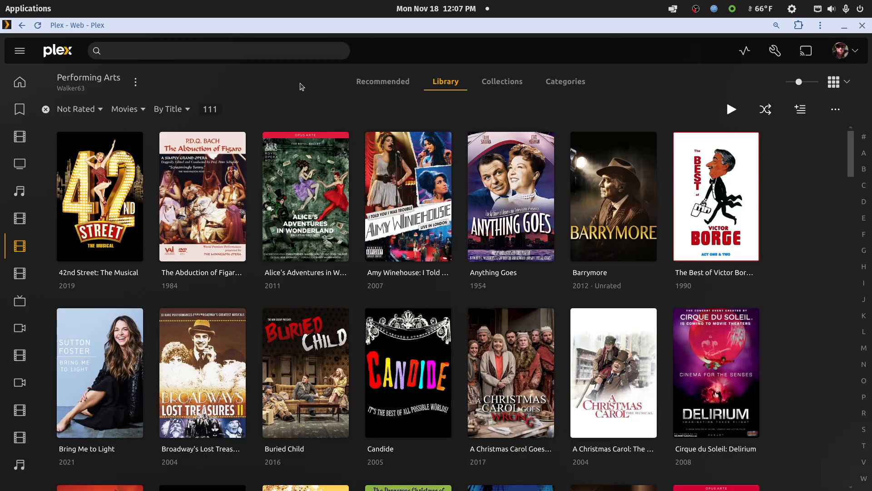
click(46, 109)
- Return to the side-by-side windows and compare the Stand-up Comedy library in the restricted user's and owner's sessions
double_click(373, 30)
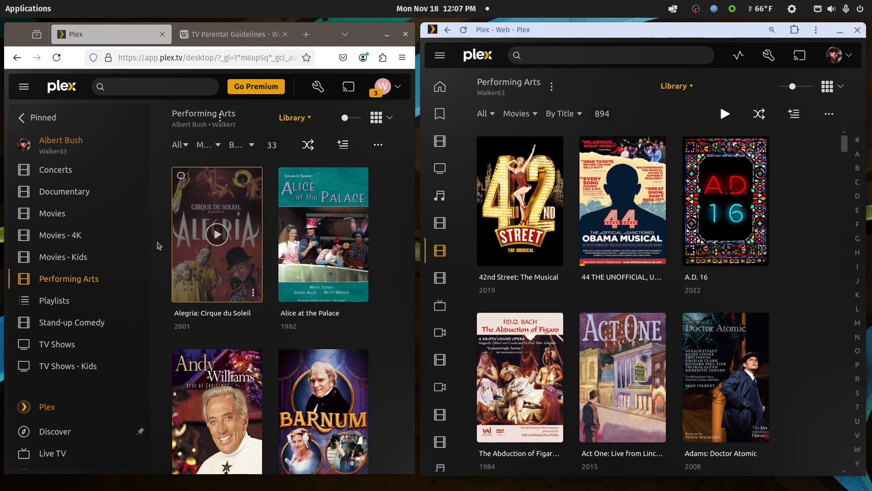
click(59, 322)
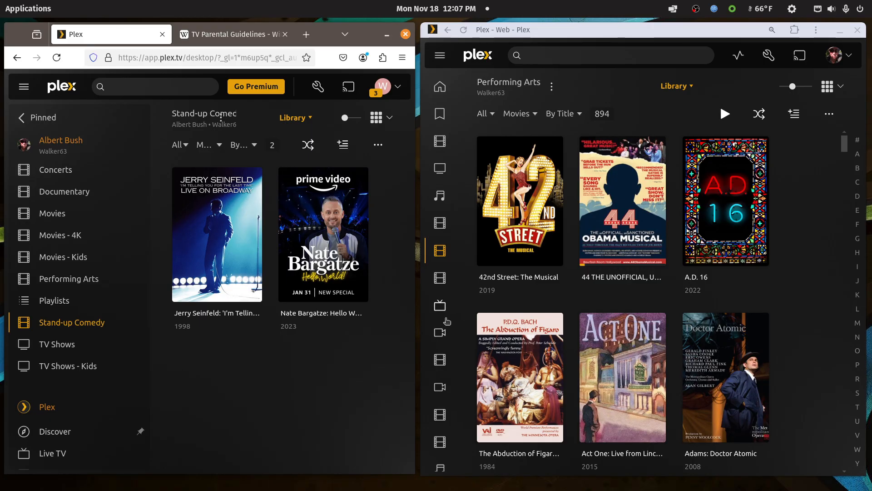
mouse_move(446, 320)
scroll(447, 321, down, 2)
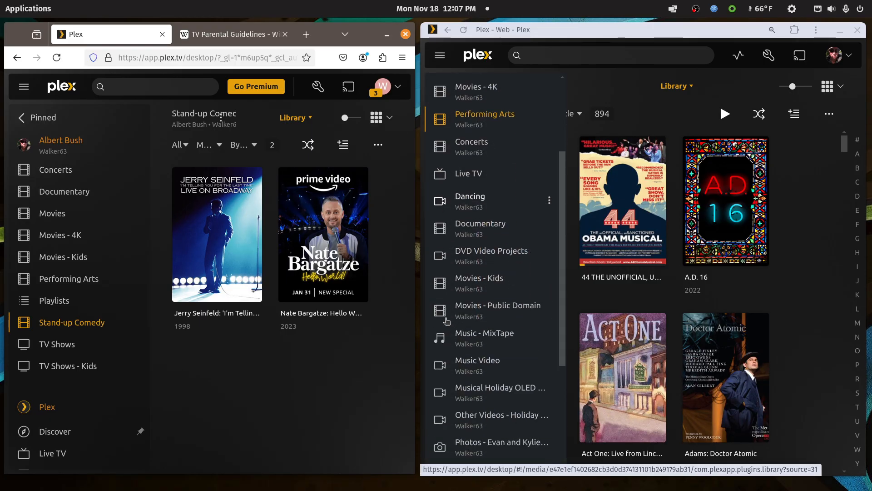
scroll(447, 321, down, 4)
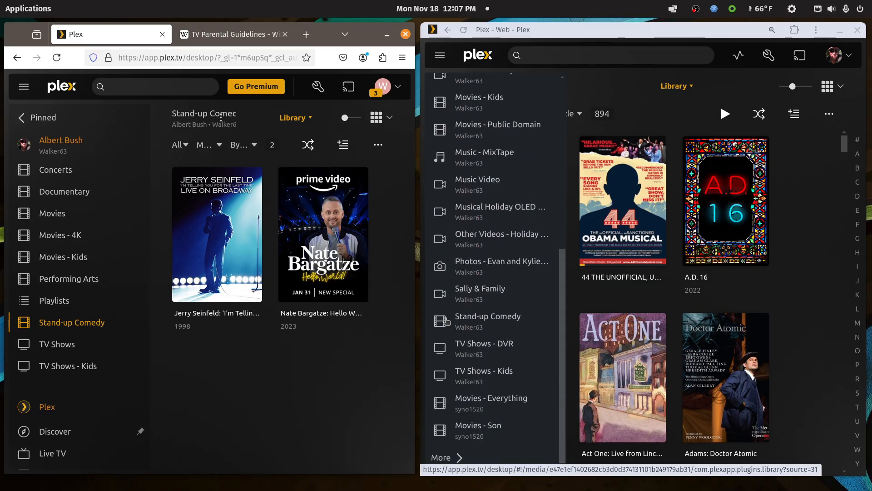
click(465, 325)
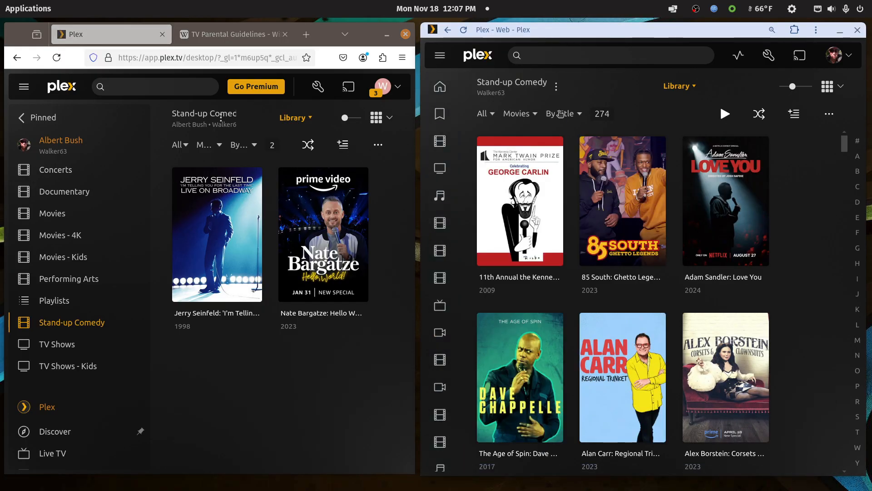
- Compare the TV Shows and TV Shows - Kids libraries between the restricted user's session and the owner's session
click(53, 345)
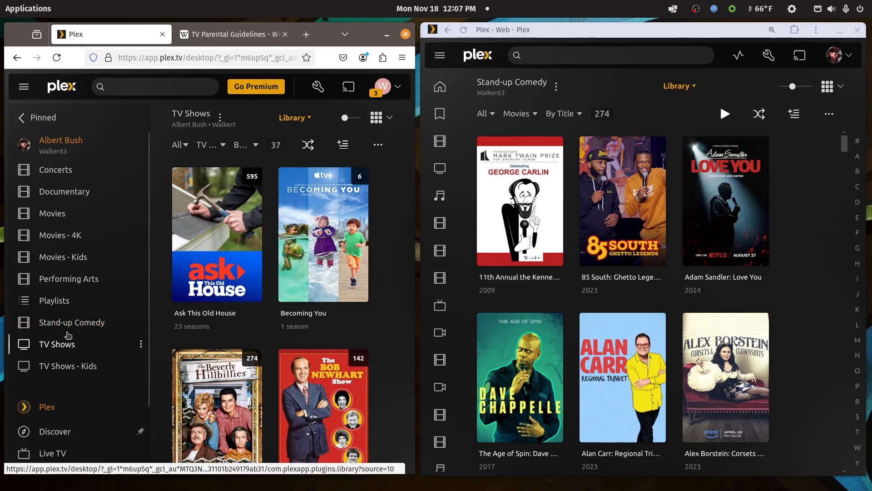
click(439, 168)
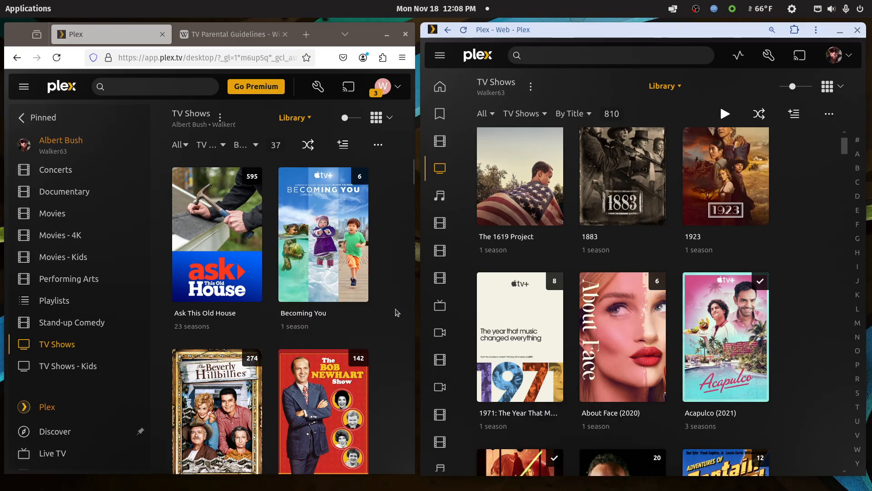
click(64, 365)
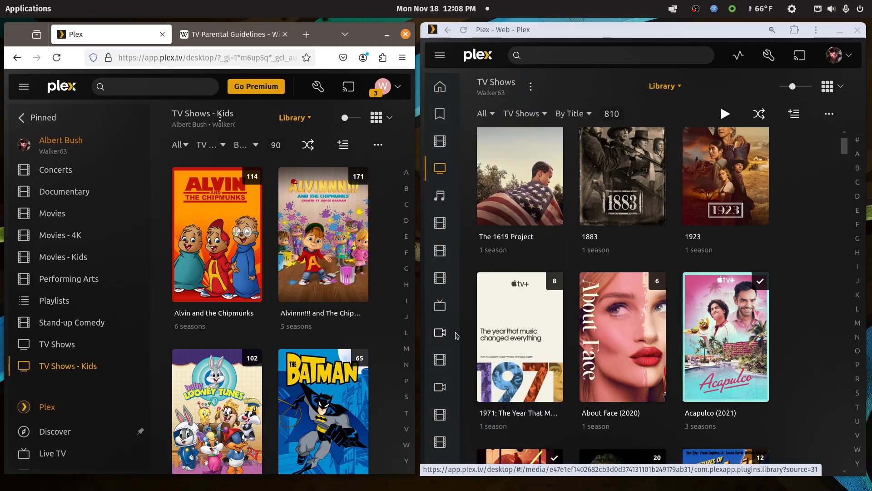
mouse_move(439, 333)
scroll(438, 334, down, 5)
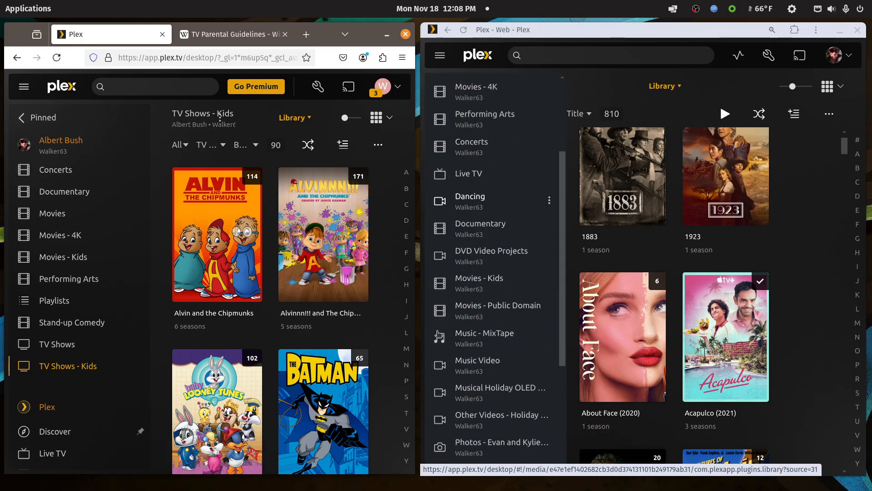
scroll(438, 334, down, 3)
click(475, 371)
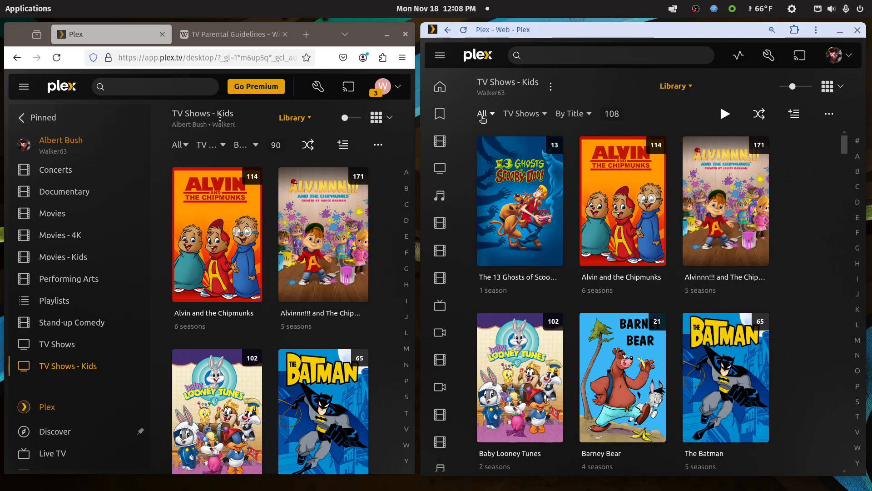
- Maximize the owner's Plex window, filter TV Shows - Kids to the content rating None, and clear that filter after viewing
double_click(561, 35)
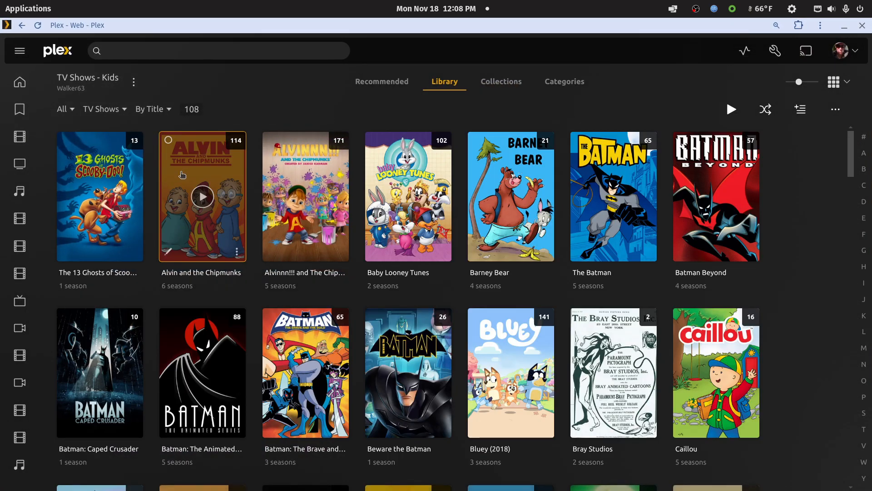
click(75, 115)
click(96, 223)
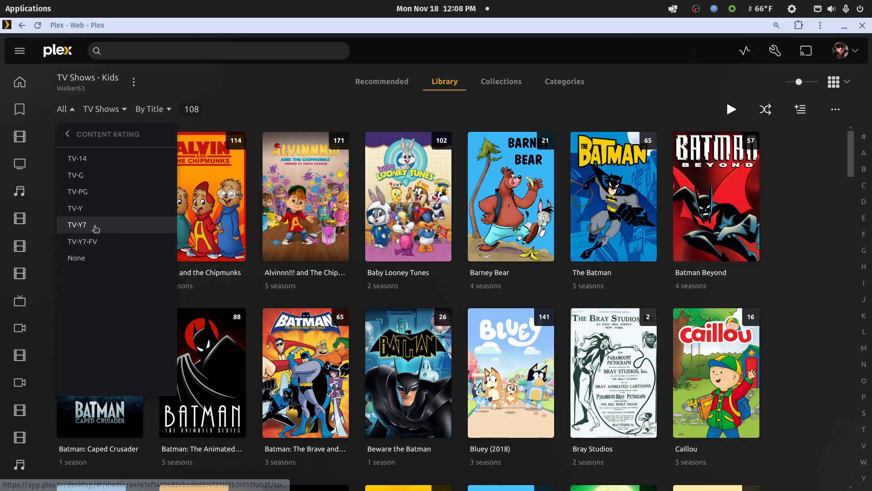
click(80, 258)
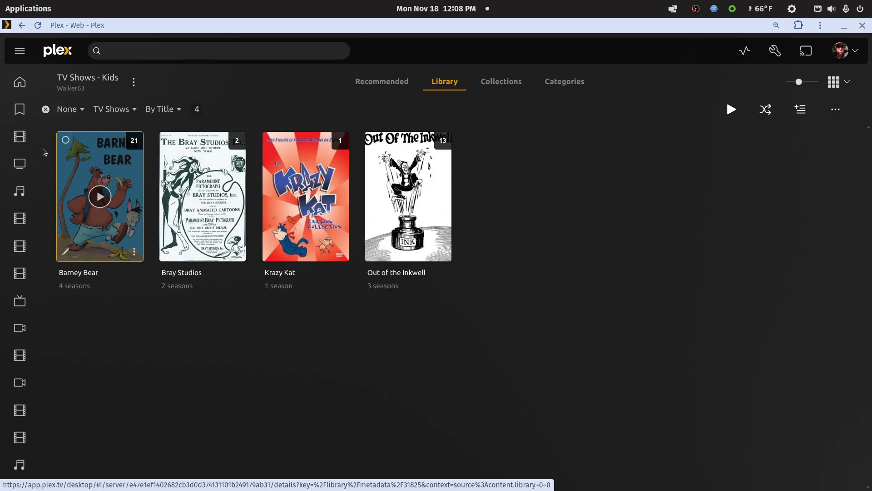
click(45, 109)
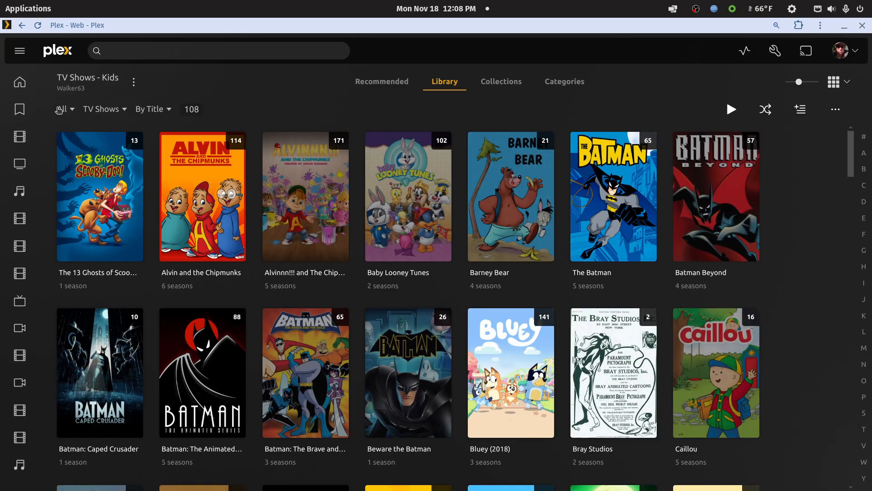
- View the TV-14 shows in TV Shows - Kids, and replace that content rating filter with TV-PG
click(62, 109)
click(69, 159)
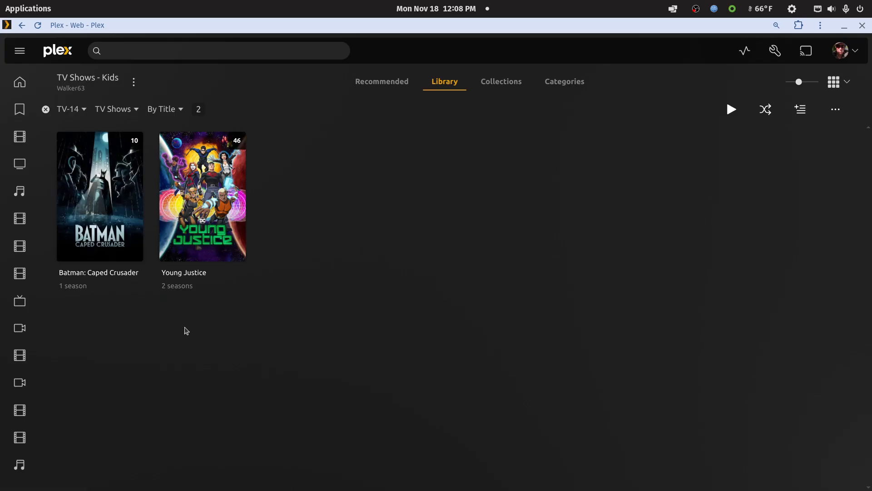
click(45, 109)
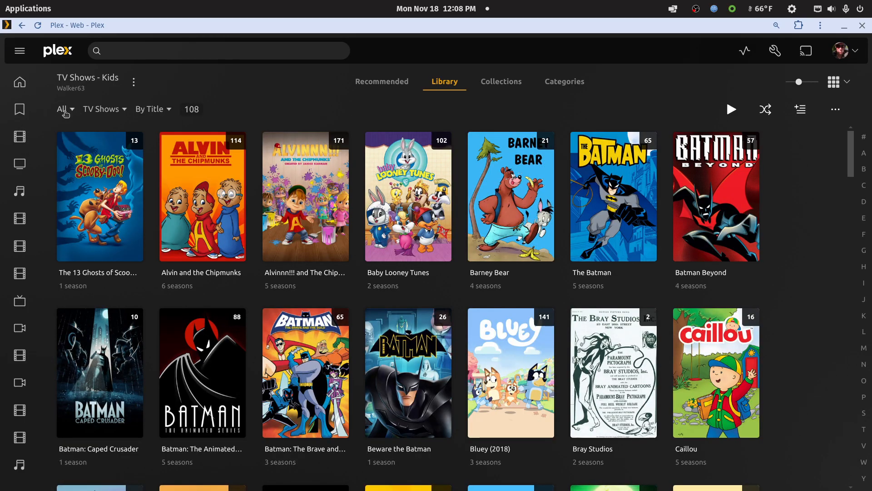
click(64, 110)
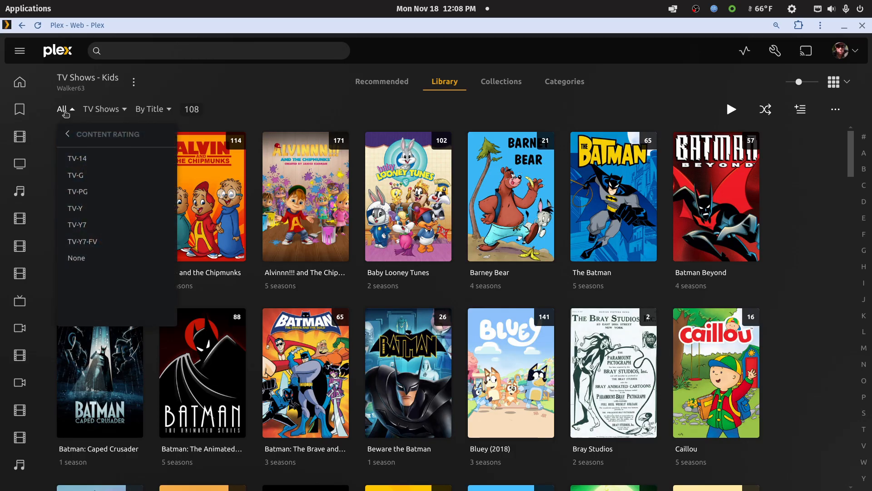
click(74, 192)
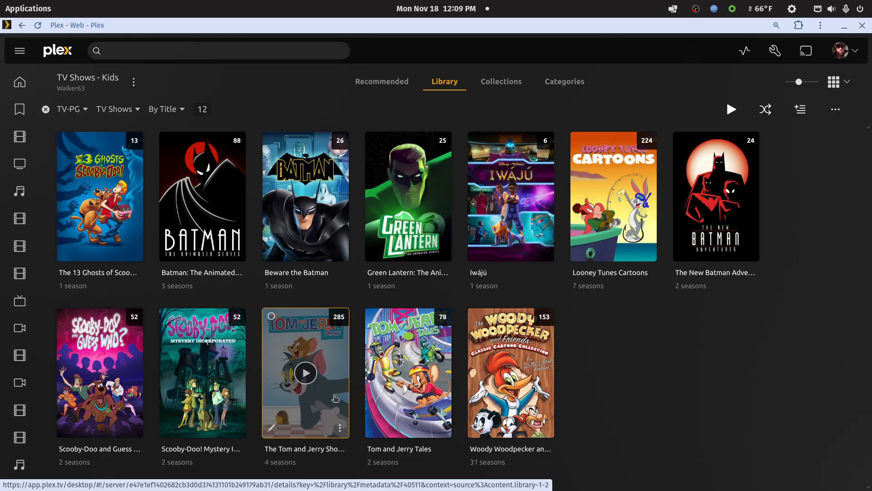
- Check the content rating of The Tom and Jerry Show (2014) in its details without saving, dismissing the mail notification
click(271, 427)
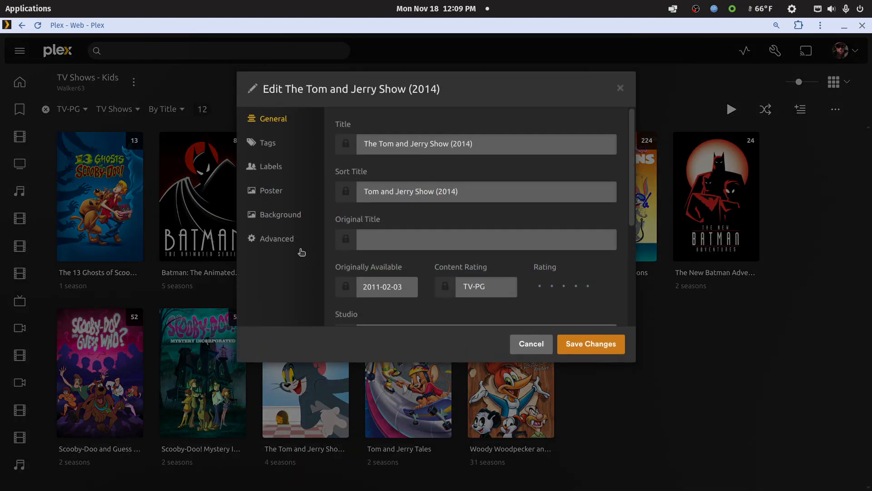
click(267, 142)
click(269, 120)
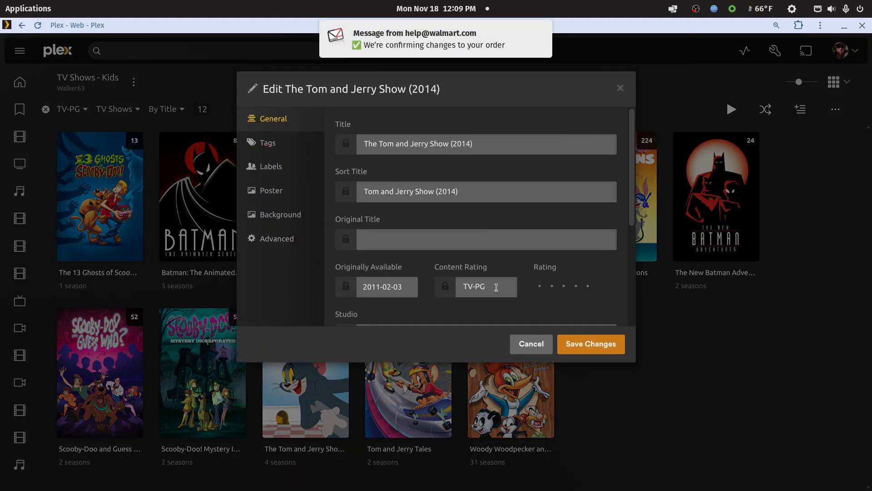
mouse_move(512, 51)
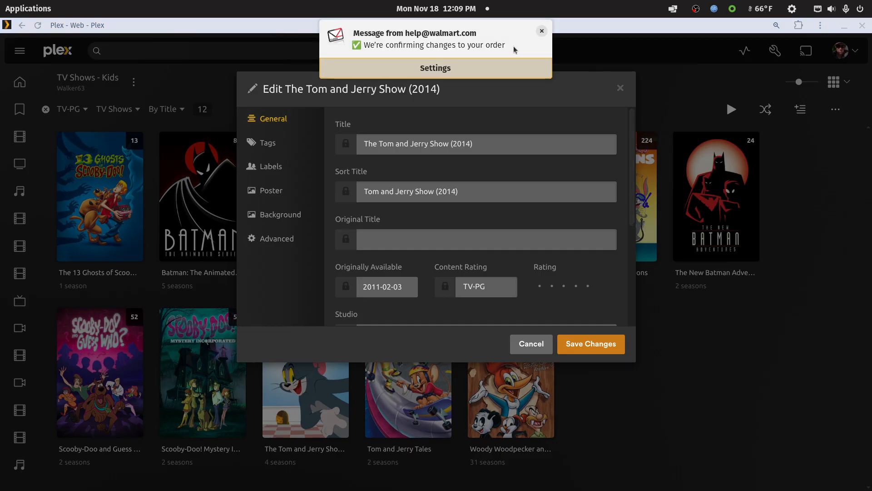
click(541, 31)
click(529, 344)
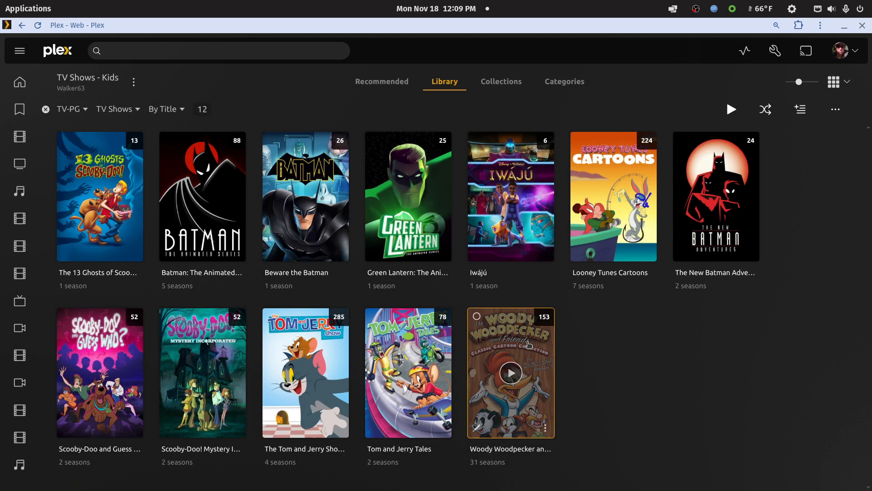
- Go back to the owner's Stand-up Comedy library and return to the side-by-side windows
click(21, 26)
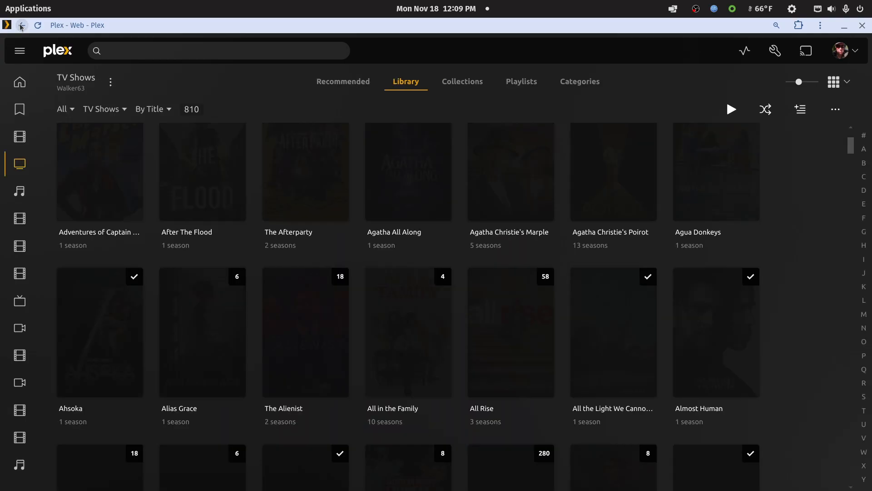
click(21, 25)
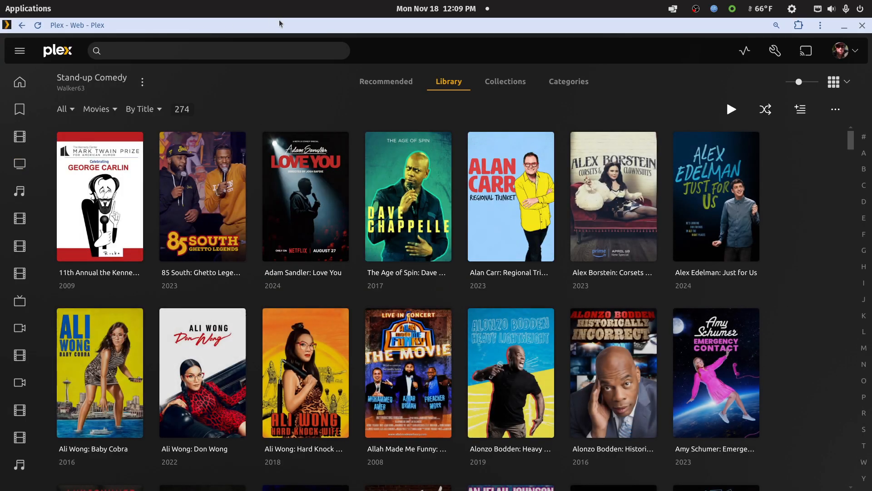
double_click(279, 20)
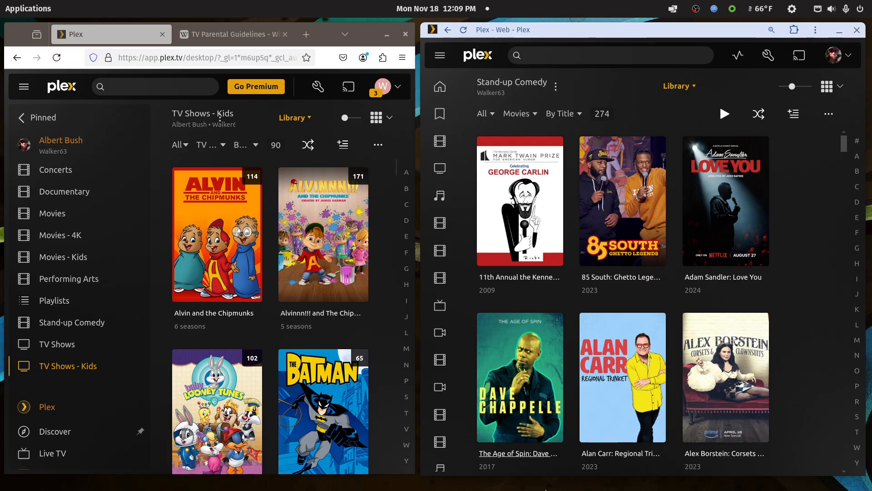
- Switch to Plex HTPC and open the Switch User screen from the owner's profile
mouse_move(535, 489)
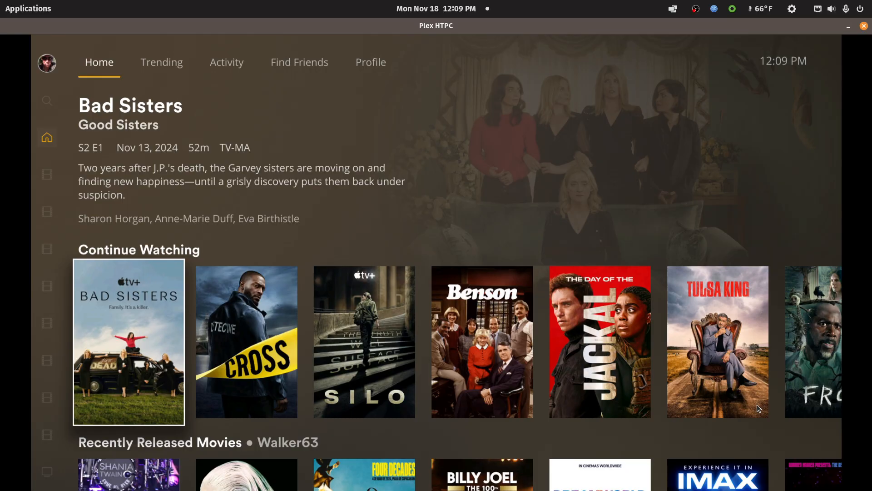
key(Left)
key(Up)
key(Up)
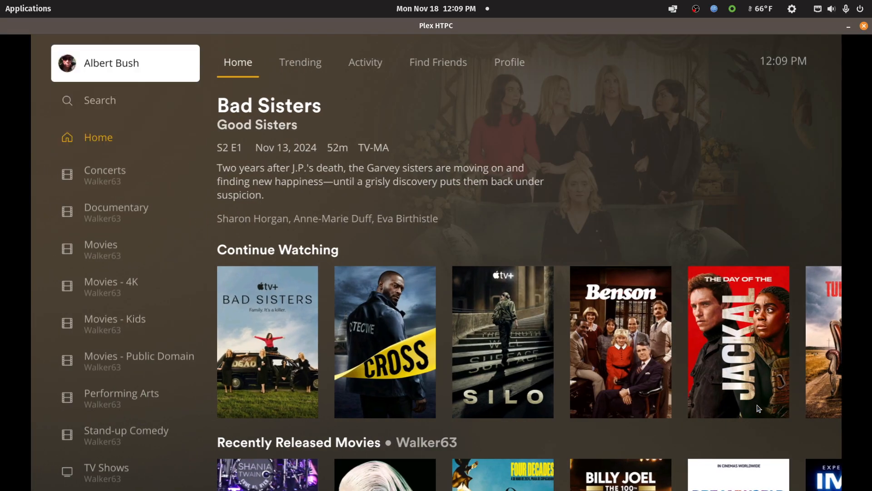
key(Return)
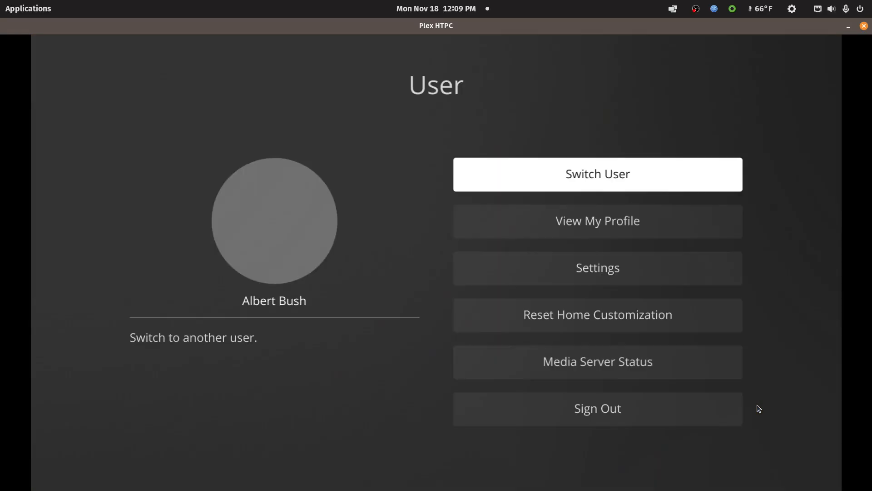
key(Return)
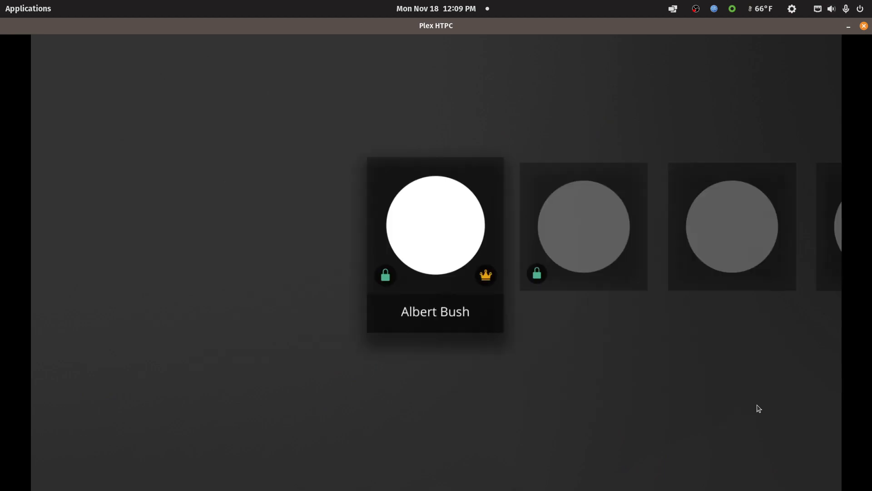
- Look through the user profiles available for switching and close Plex HTPC
key(Right)
key(Right)
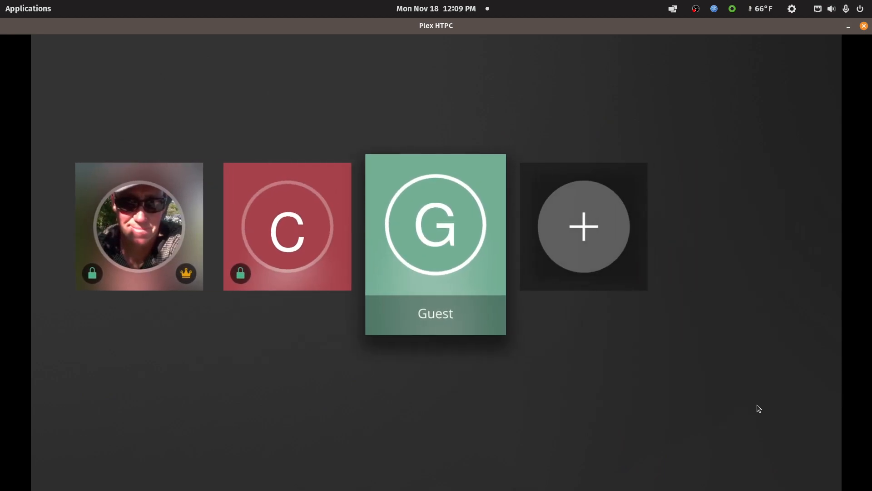
key(Left)
key(Left)
key(Right)
key(Right)
key(Left)
key(Left)
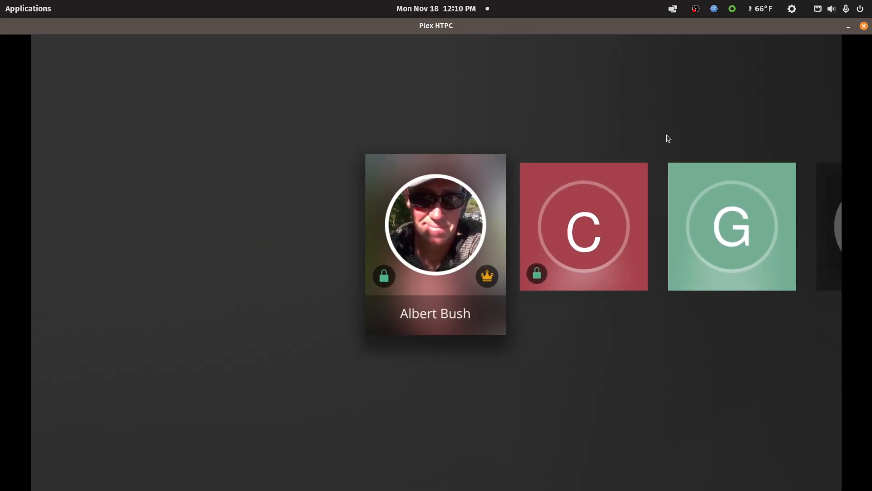
click(864, 25)
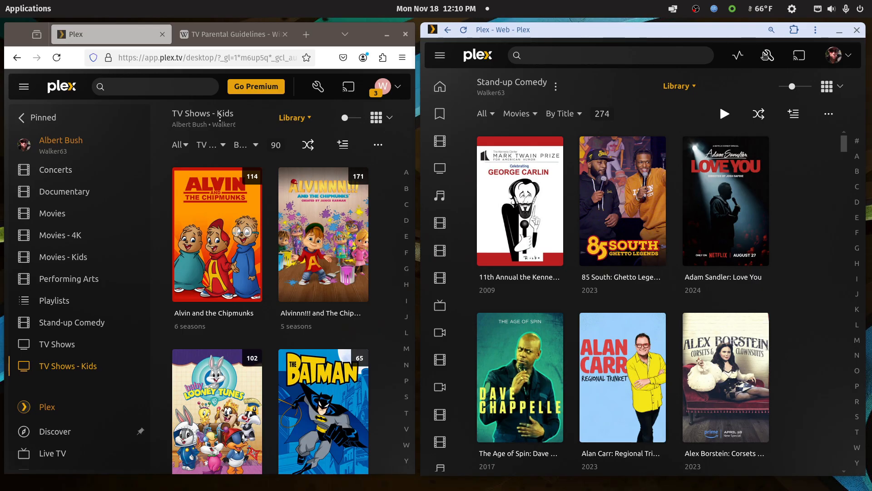
- Close and reopen the owner's Plex window, show the restricted user's library access page, and maximize the window
click(769, 55)
click(856, 29)
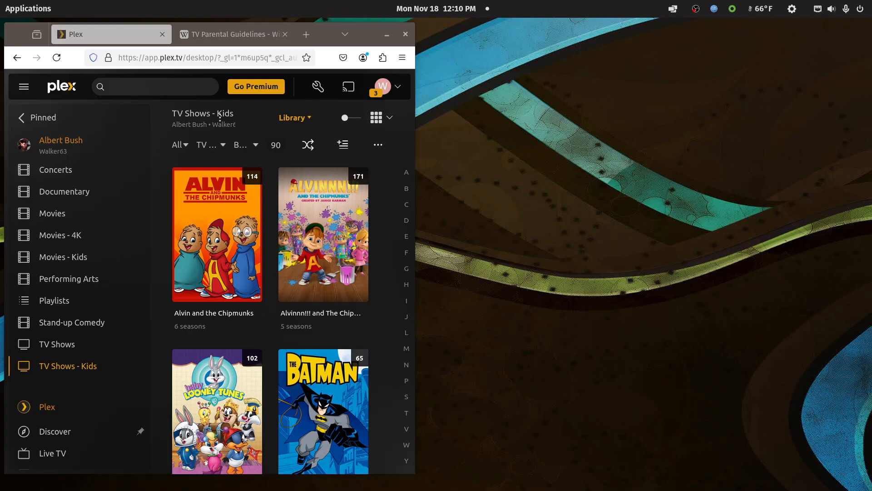
drag(871, 95, 719, 36)
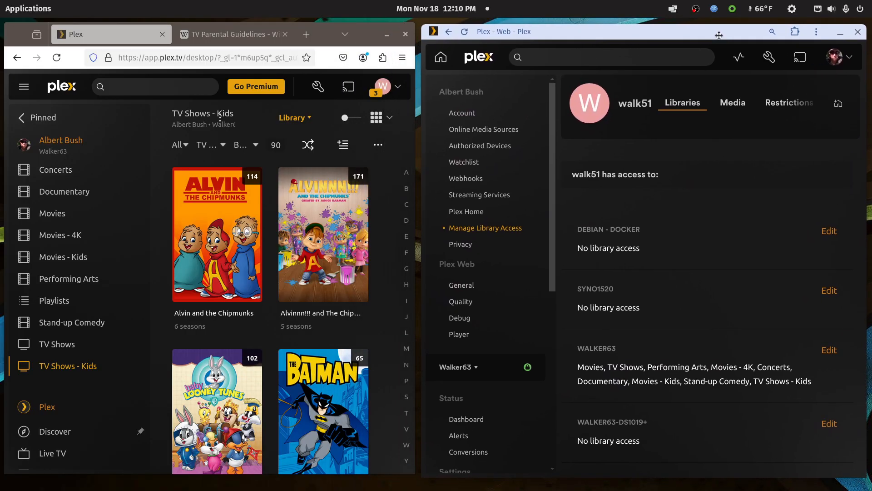
double_click(719, 36)
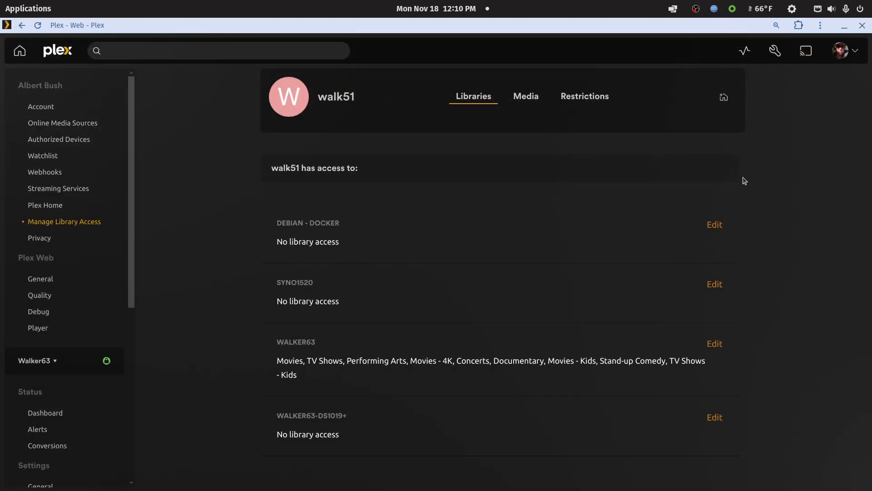
- Invite the restricted user to Plex Home, confirm the security warning, and restore the side-by-side windows
click(724, 99)
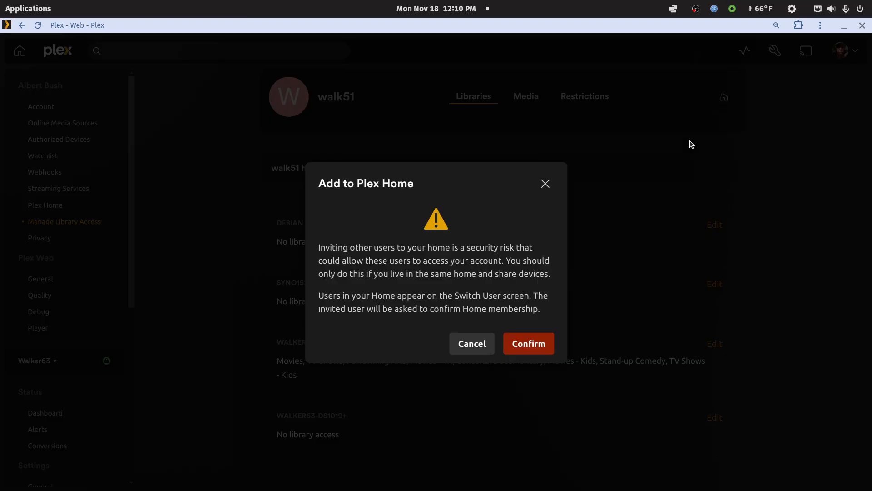
click(538, 345)
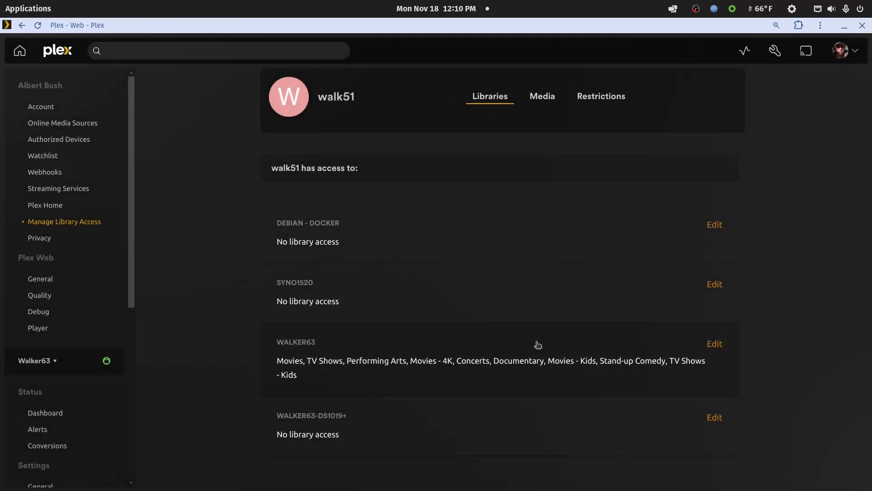
double_click(579, 26)
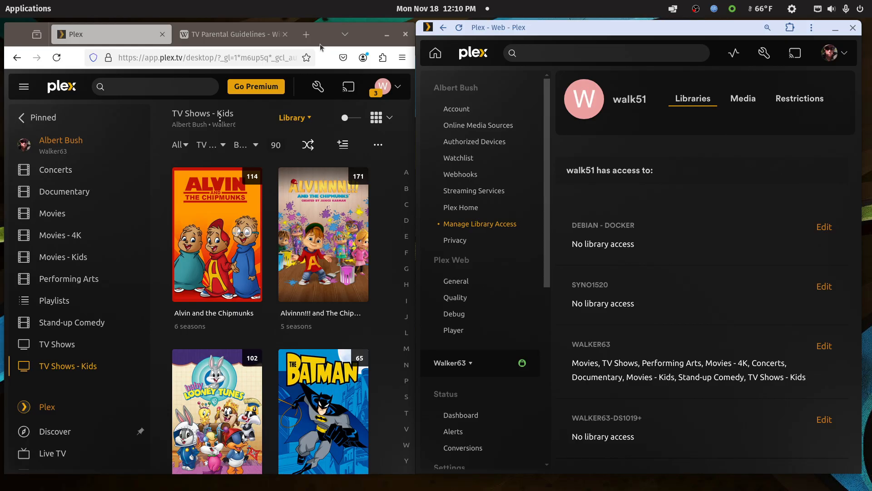
- Switch to Gmail, accept the newest Plex home invitation from its message, and close the mail window
mouse_move(211, 489)
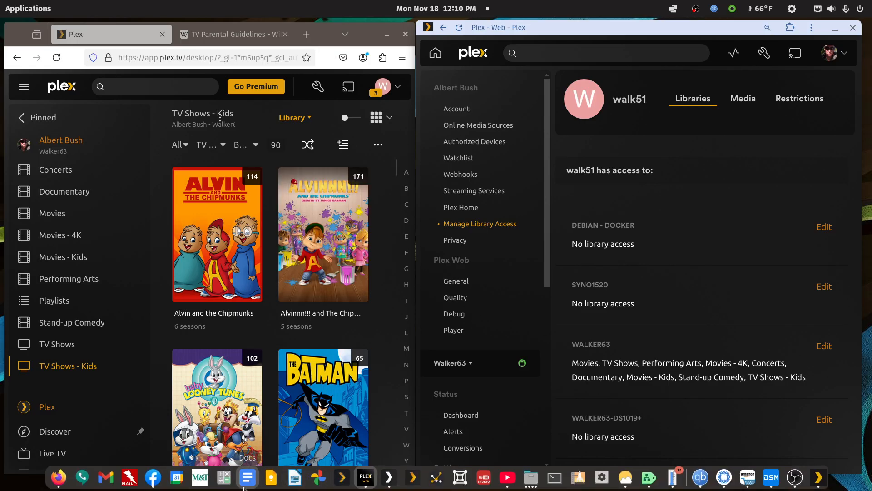
click(106, 477)
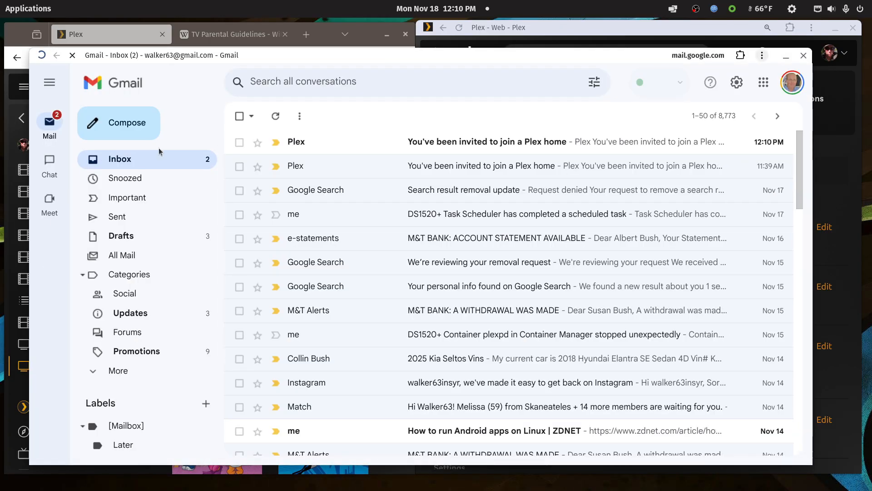
click(384, 143)
scroll(405, 327, down, 3)
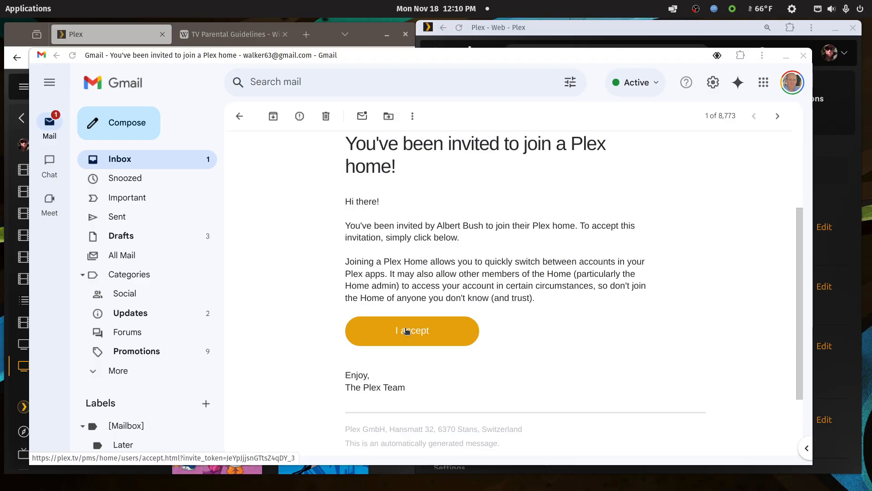
click(804, 55)
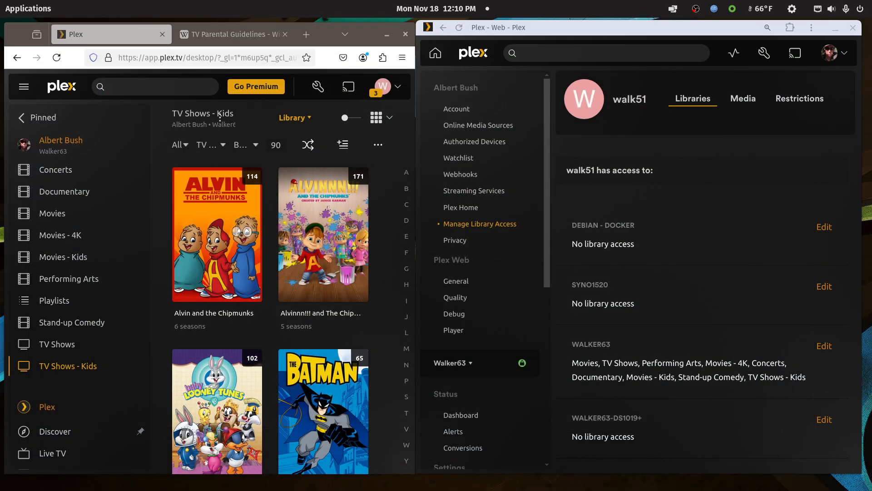
- Reload the owner's Plex page and check the member list in the Plex Home settings
click(459, 28)
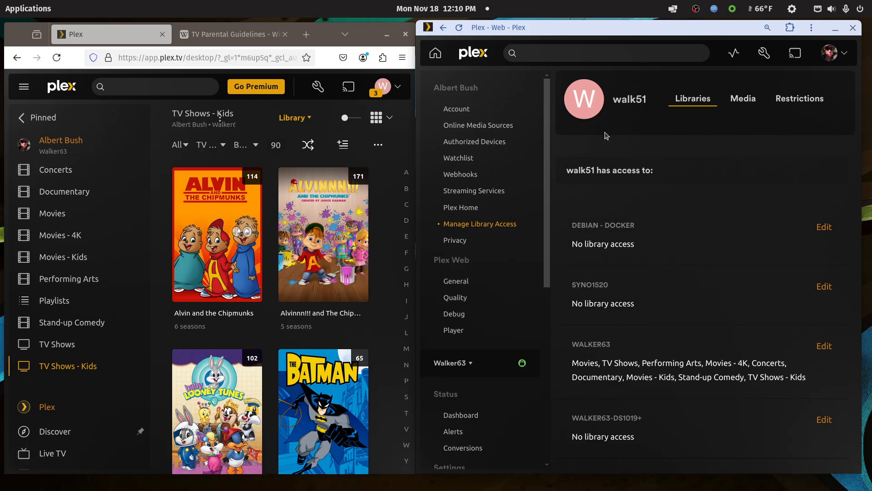
click(458, 208)
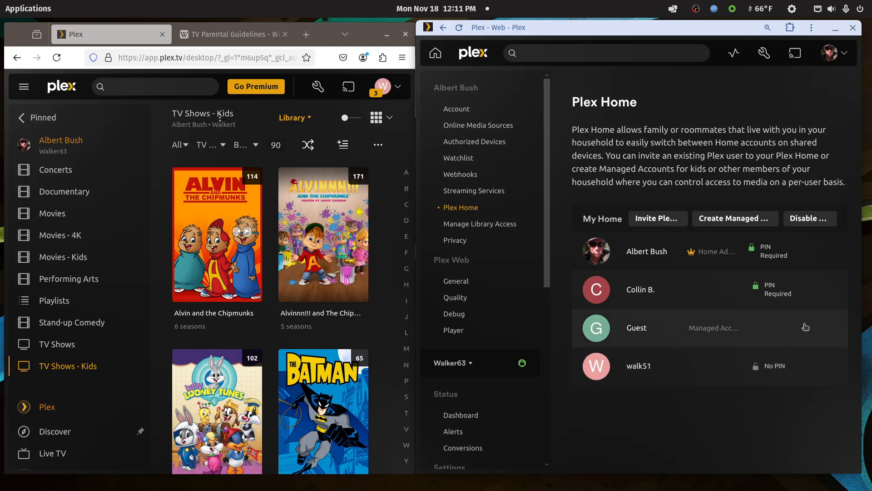
mouse_move(376, 485)
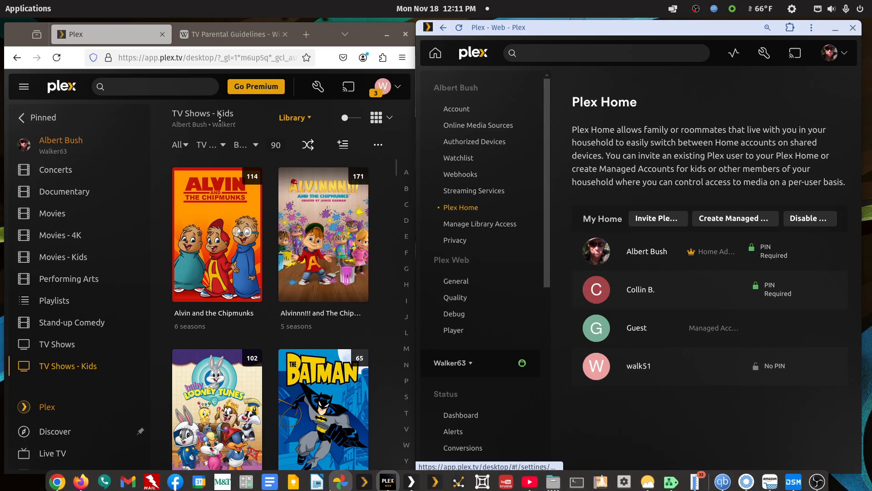
- Switch to Plex HTPC and bring up the Plex Home user selection screen from the owner's account
click(367, 484)
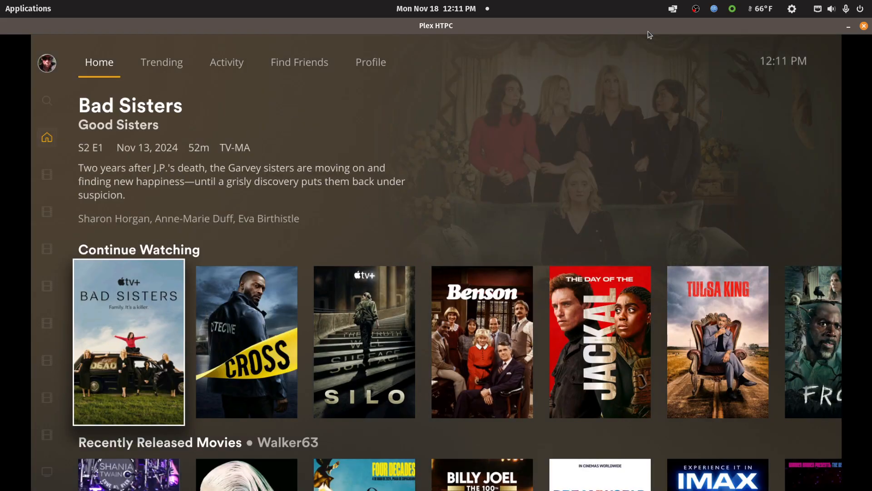
key(Left)
key(Up)
key(Up)
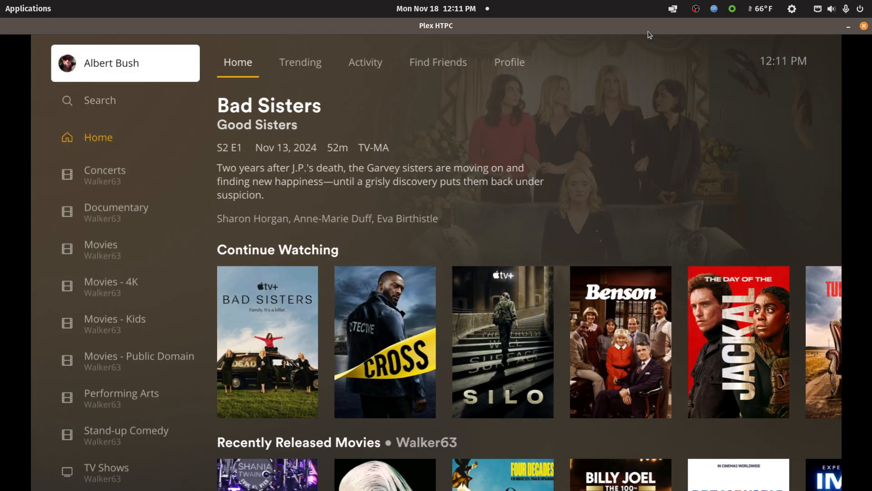
key(Return)
key(Return)
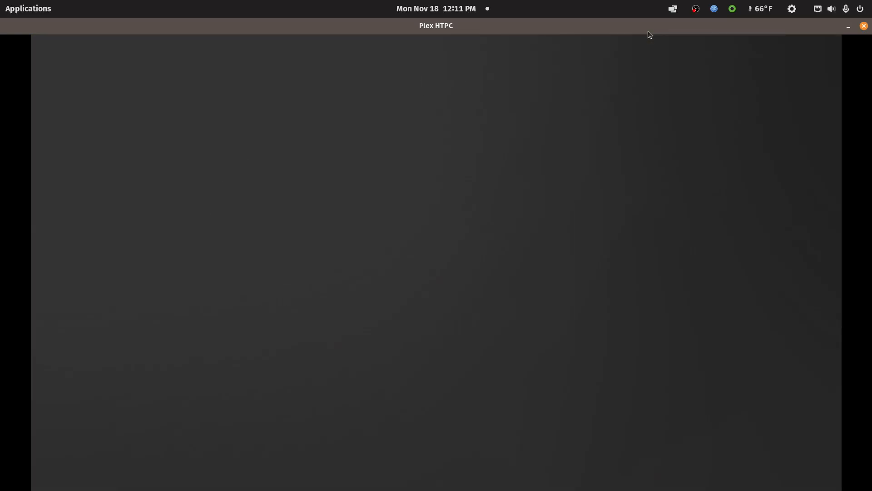
- Switch to the restricted user's account and accept the default pinned sources for the sidebar navigation
key(Right)
key(Right)
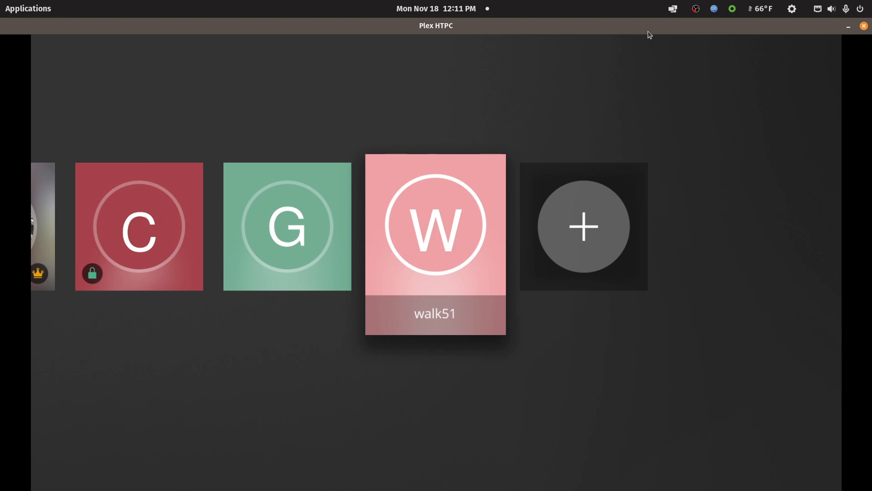
key(Return)
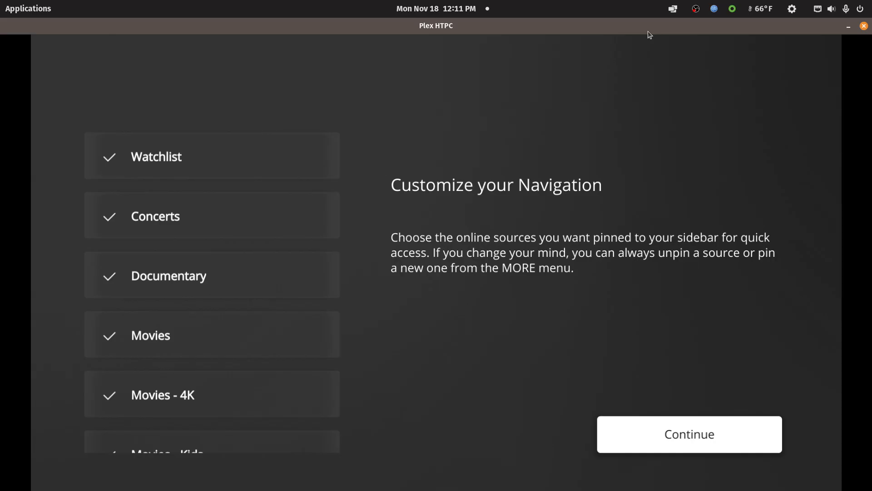
key(Return)
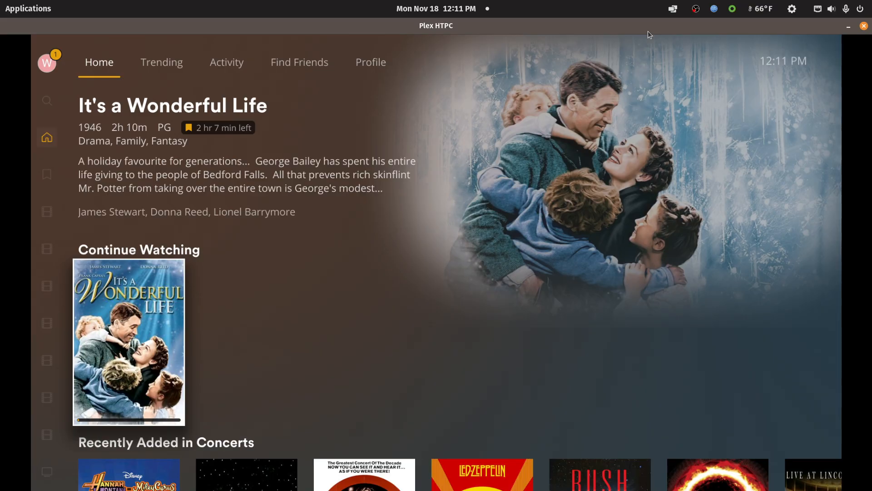
- Show the full Library view of the restricted user's Concerts library
key(Left)
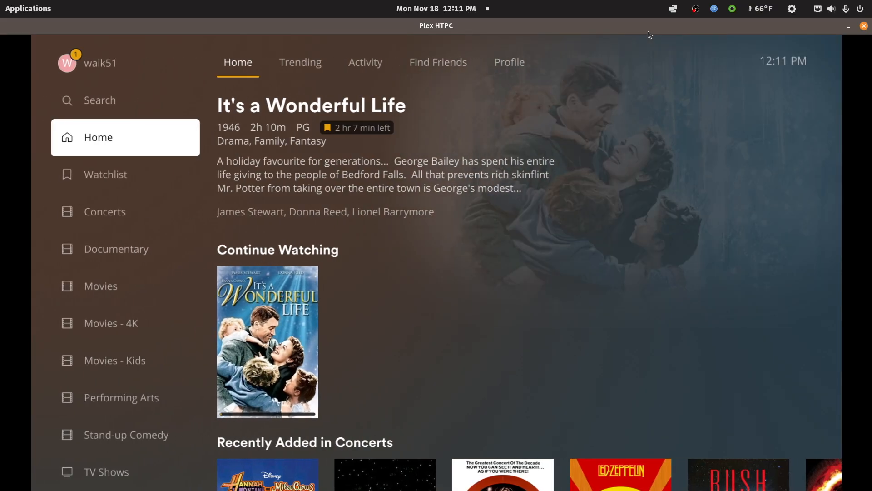
key(Down)
key(Down)
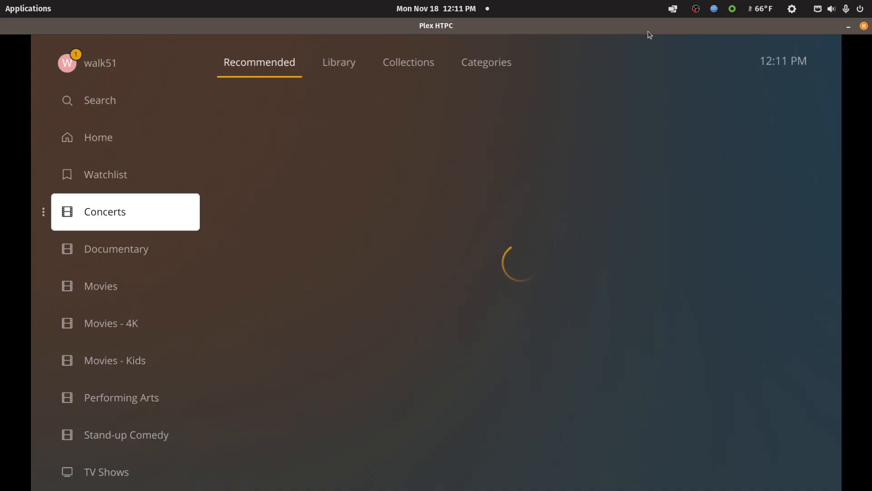
key(Right)
key(Up)
key(Right)
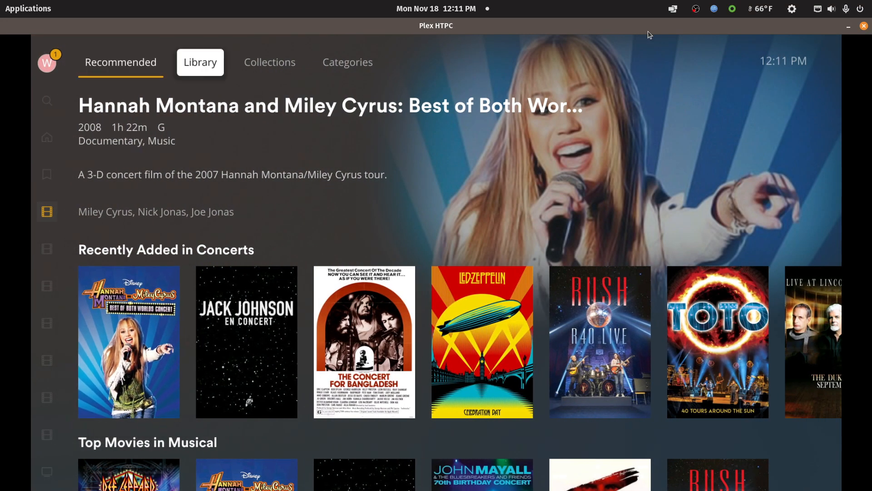
key(Return)
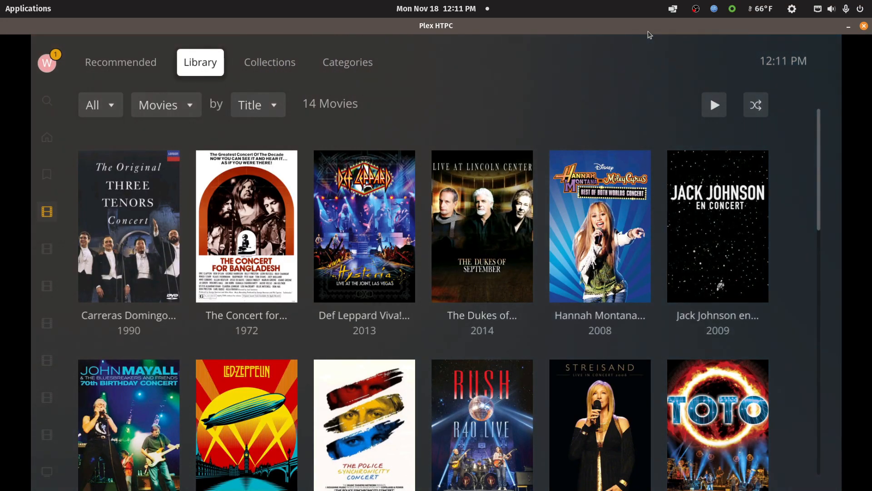
- Show the restricted user's Movies library, checking its Collections view and its full Library view
key(Left)
key(Down)
key(Left)
key(Down)
key(Down)
key(Right)
key(Right)
key(Up)
key(Right)
key(Right)
key(Return)
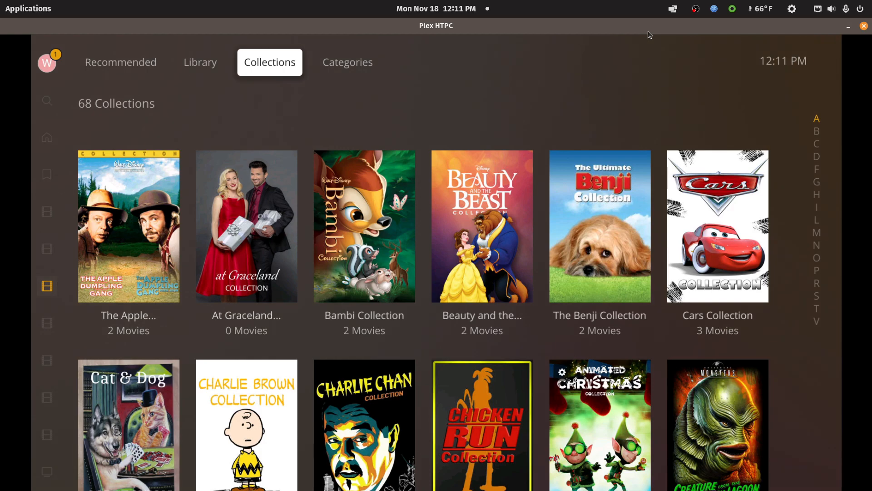
key(Left)
key(Return)
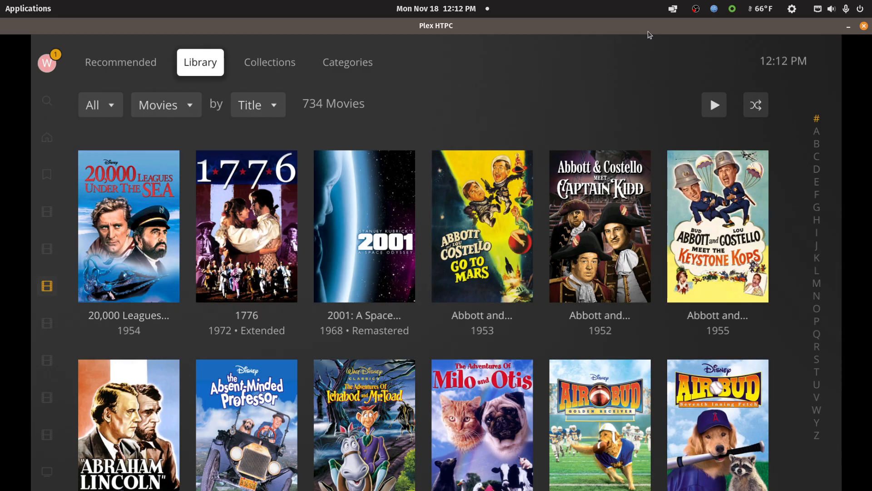
- Return to the user selection screen through the restricted user's account options
key(Left)
key(Left)
key(Up)
key(Up)
key(Up)
key(Up)
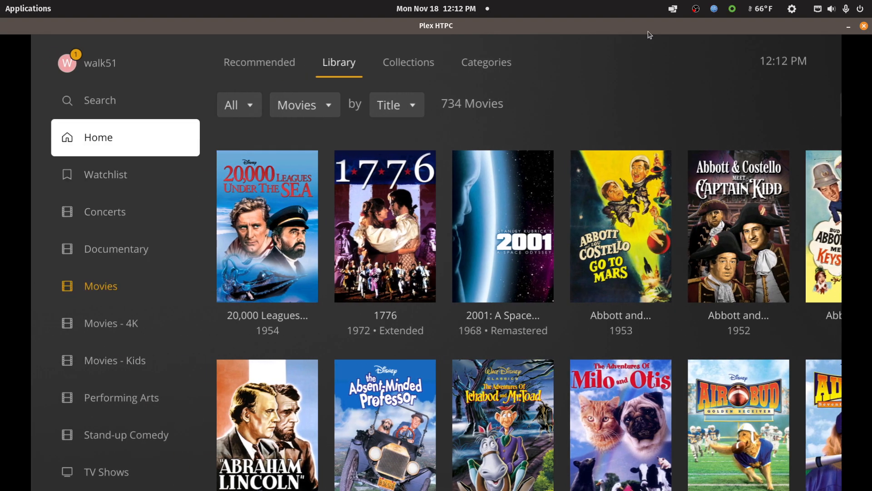
key(Up)
key(Up)
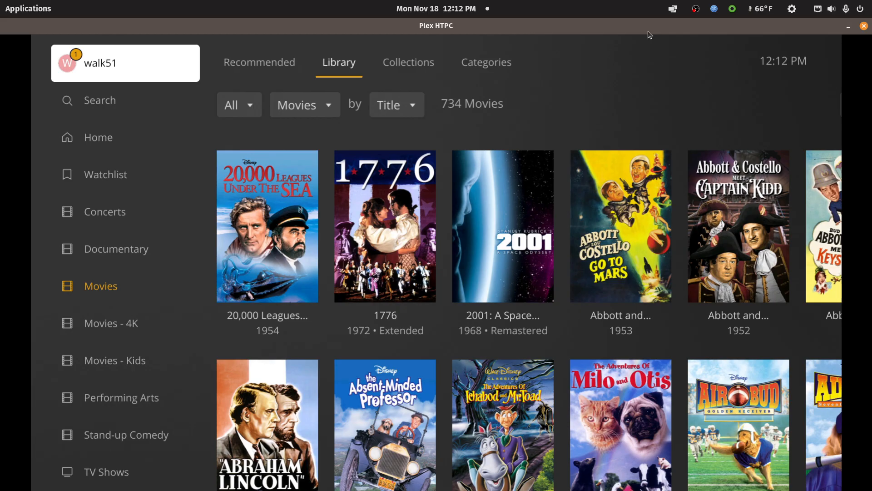
key(Return)
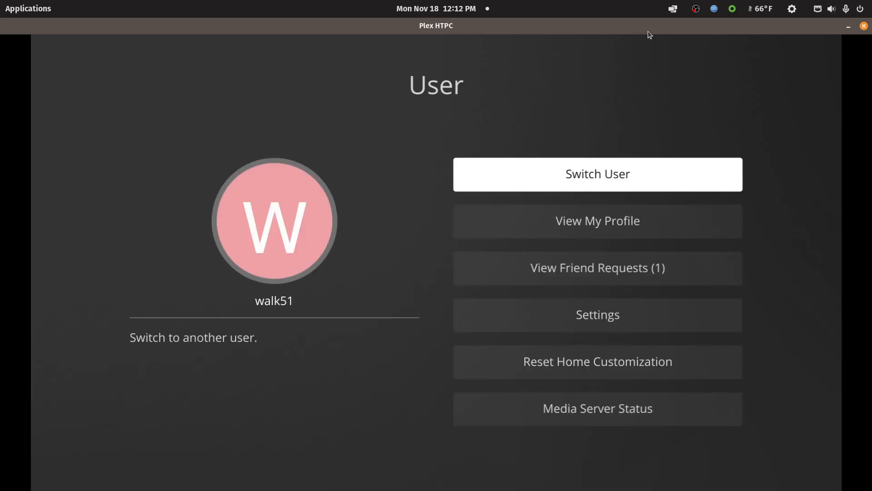
key(Return)
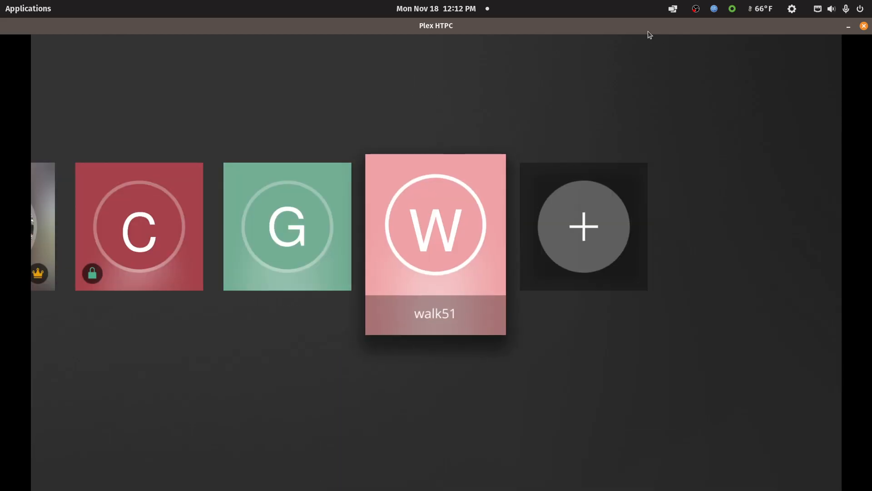
- Look through the Plex Home accounts on the user selection screen, comparing which ones are PIN-protected
key(Left)
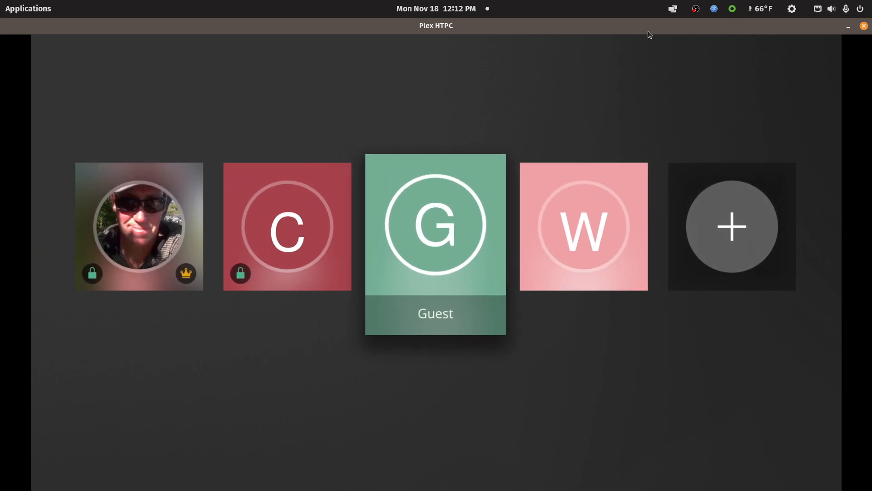
key(Left)
key(Right)
key(Right)
key(Left)
key(Left)
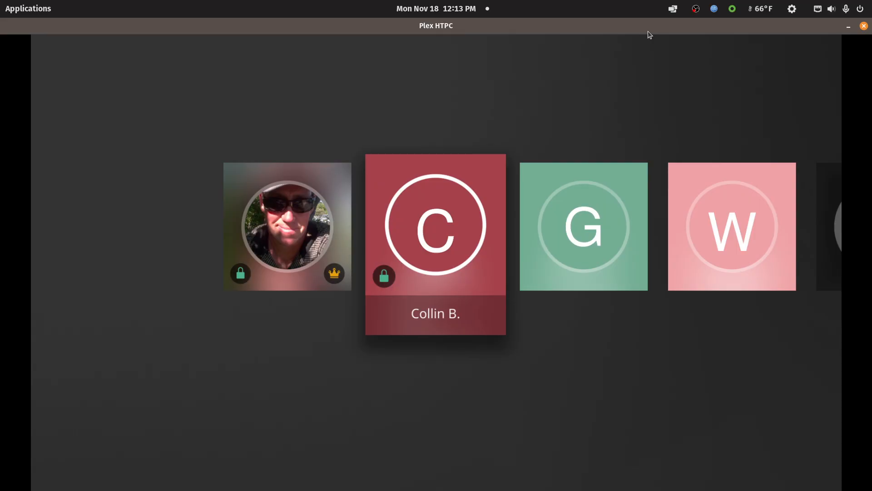